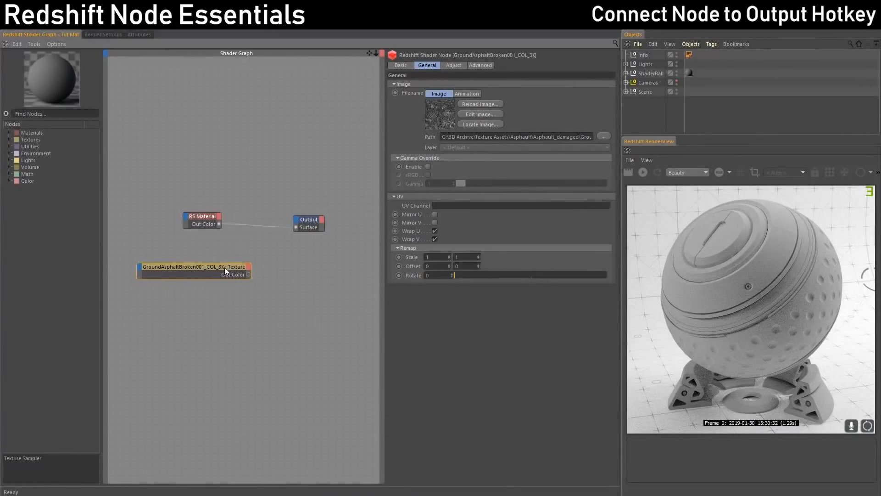
Step: Connect the asphalt texture's Out Color to the RS Material's Diffuse Color and keep the texture node below the material
drag(225, 268, 225, 270)
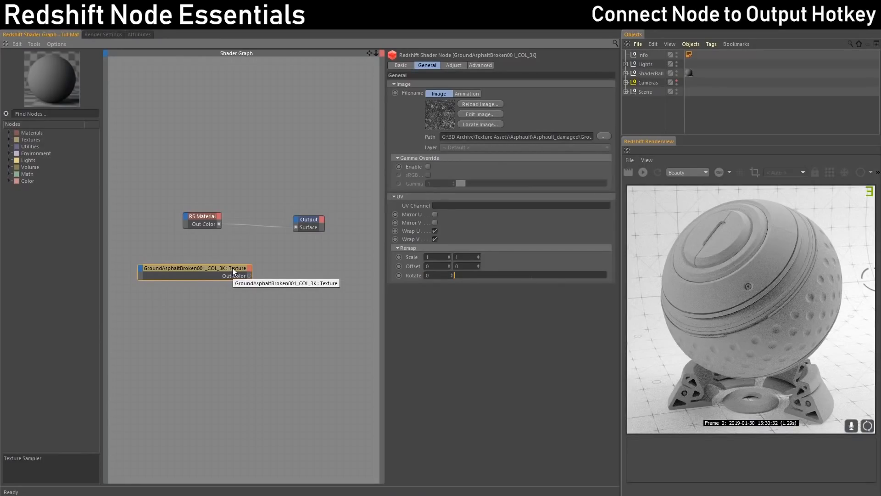
drag(233, 269, 231, 272)
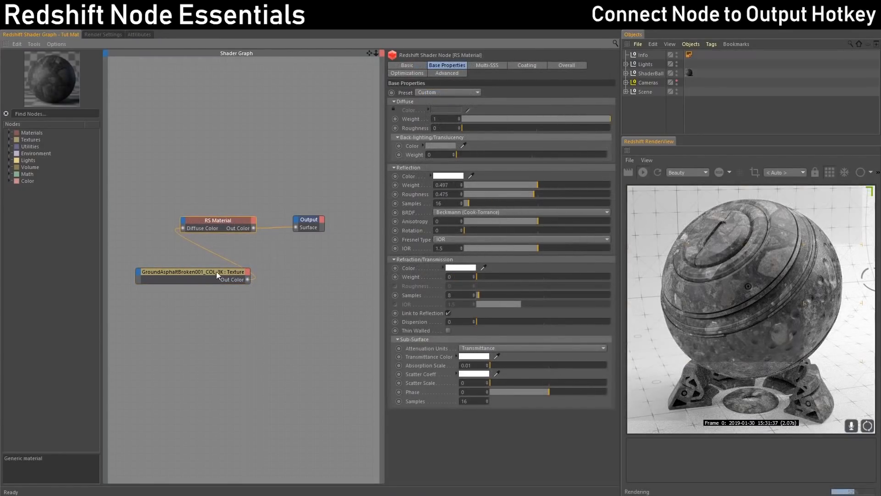
click(189, 272)
mouse_move(188, 272)
mouse_down()
mouse_move(177, 276)
mouse_move(207, 273)
mouse_move(199, 274)
mouse_up()
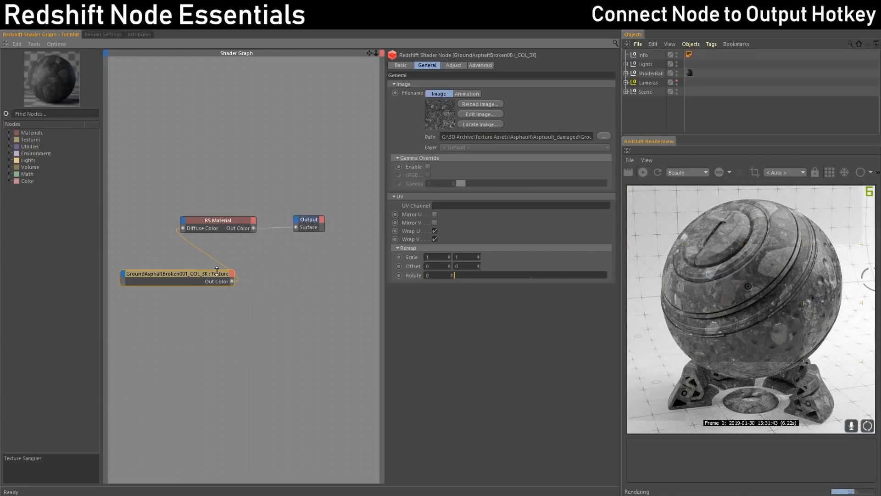
Step: Wire the asphalt texture's Out Color directly into the Output's Surface input and remove that wire again
drag(291, 233, 296, 228)
drag(202, 274, 210, 273)
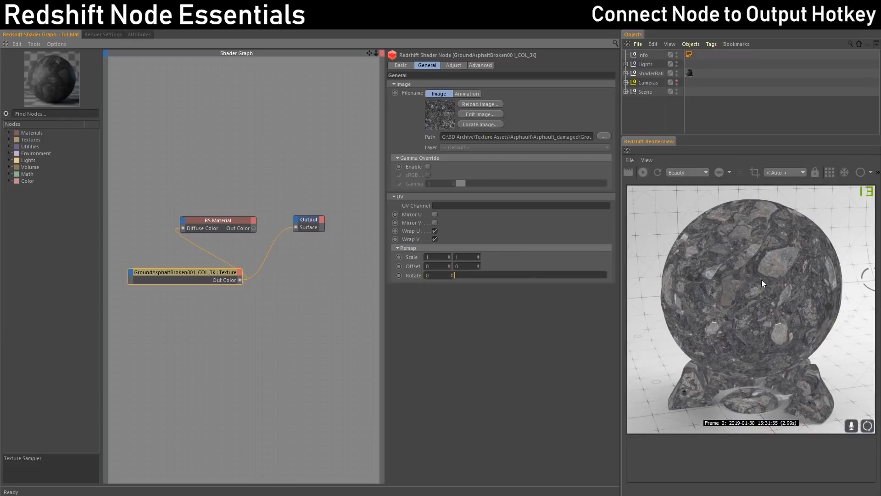
drag(290, 227, 271, 240)
drag(180, 274, 207, 273)
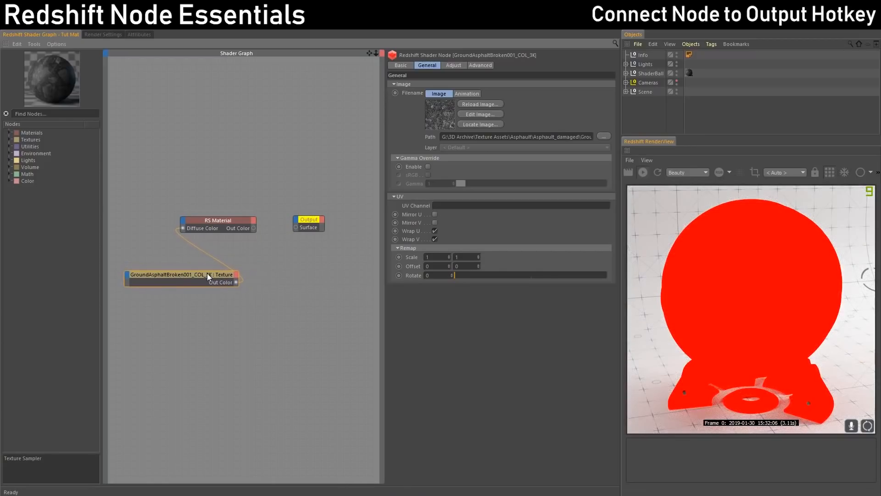
Step: Apply Connect Node to Output to the asphalt texture node, and do the same for the RS Material node
click(38, 45)
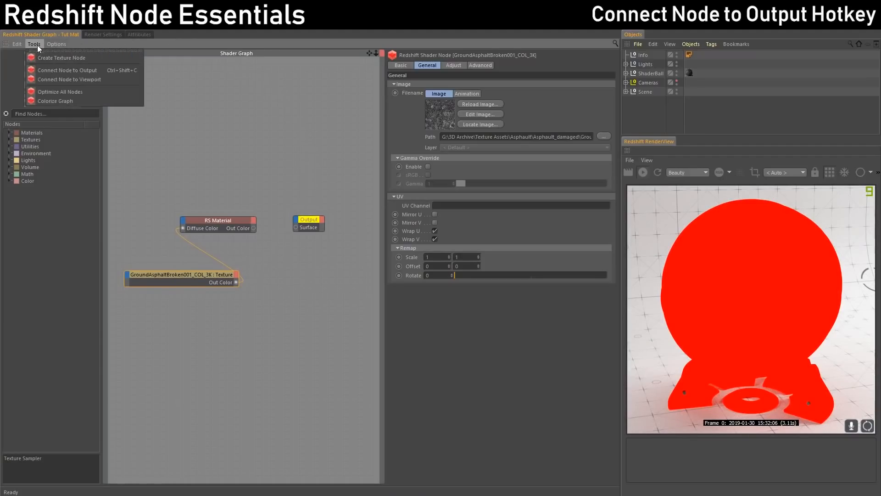
click(51, 70)
mouse_move(204, 274)
mouse_down()
mouse_move(216, 276)
mouse_move(202, 278)
mouse_up()
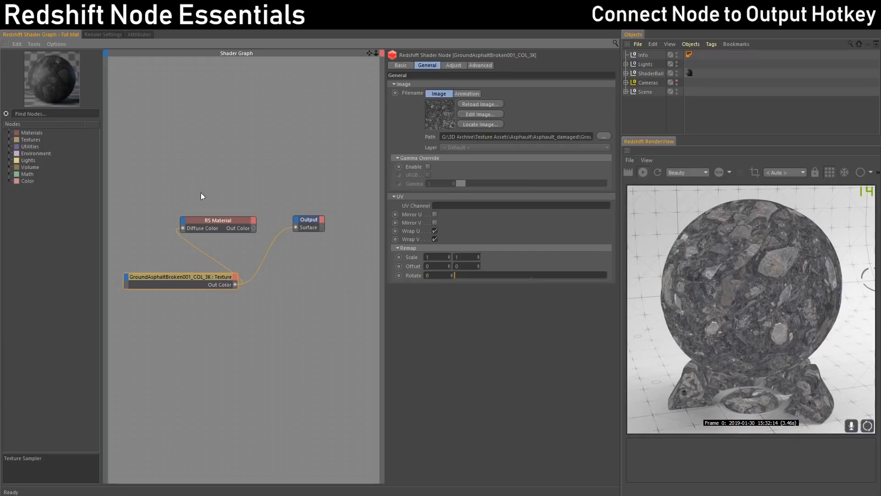
click(239, 226)
click(36, 44)
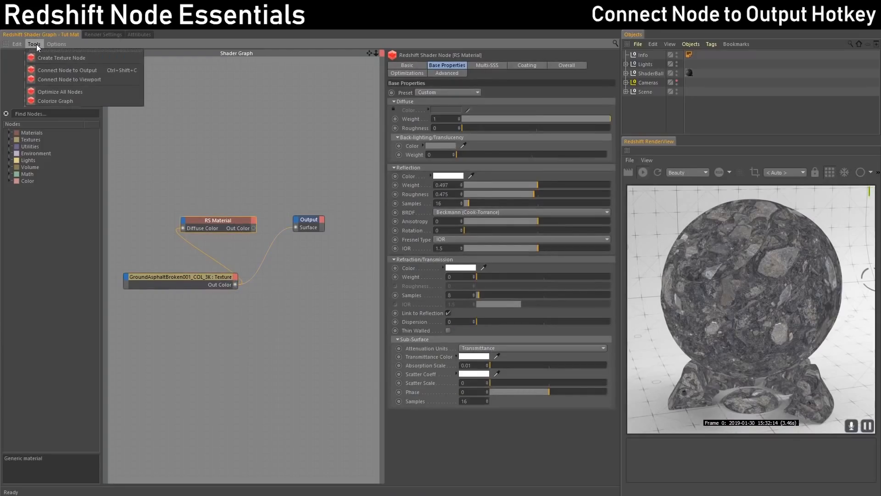
click(58, 70)
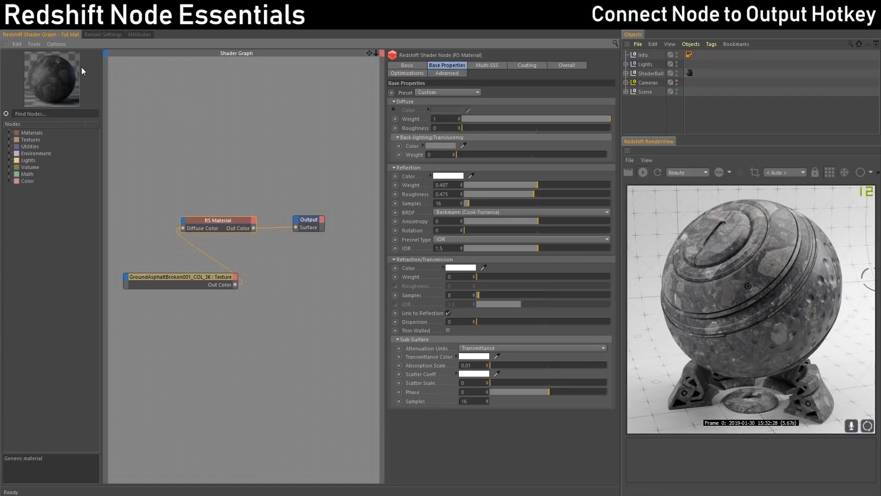
Step: Stop the live rendering in the Redshift RenderView
click(31, 44)
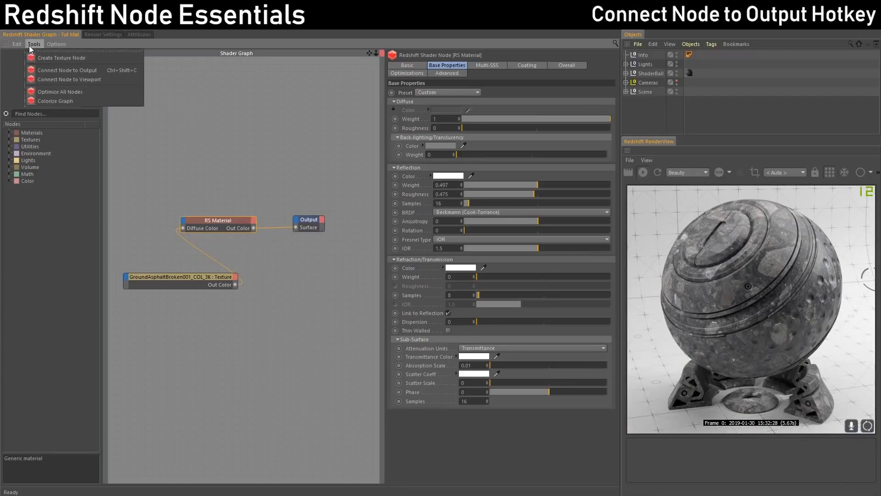
click(267, 137)
click(643, 175)
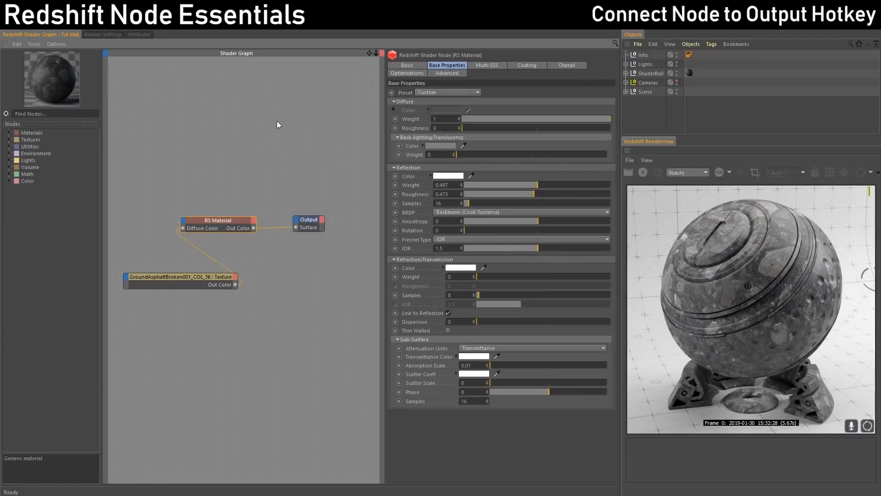
click(282, 130)
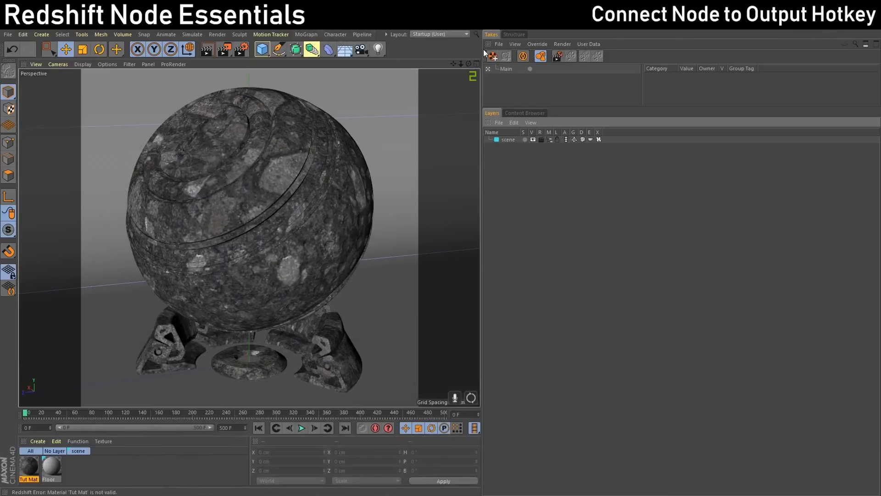
Step: Widen the viewport area in the main Cinema 4D window and open Customize Commands, placing the dialog over the viewport
drag(482, 53, 681, 67)
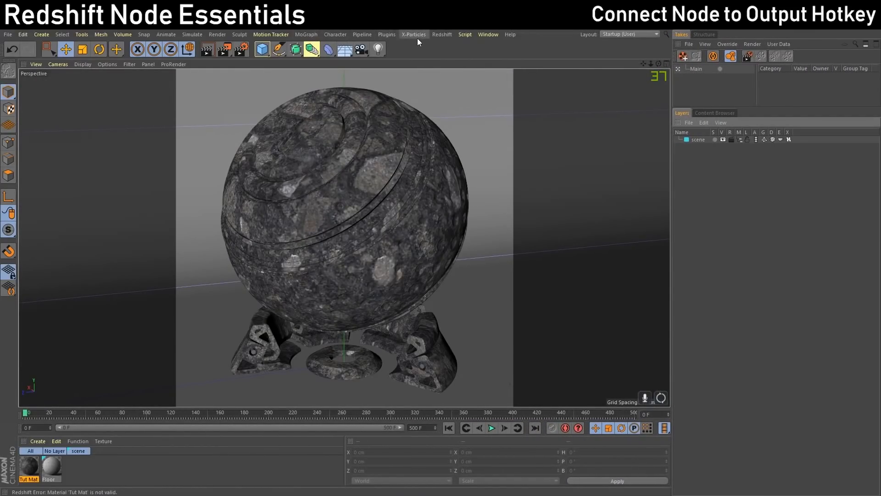
click(489, 35)
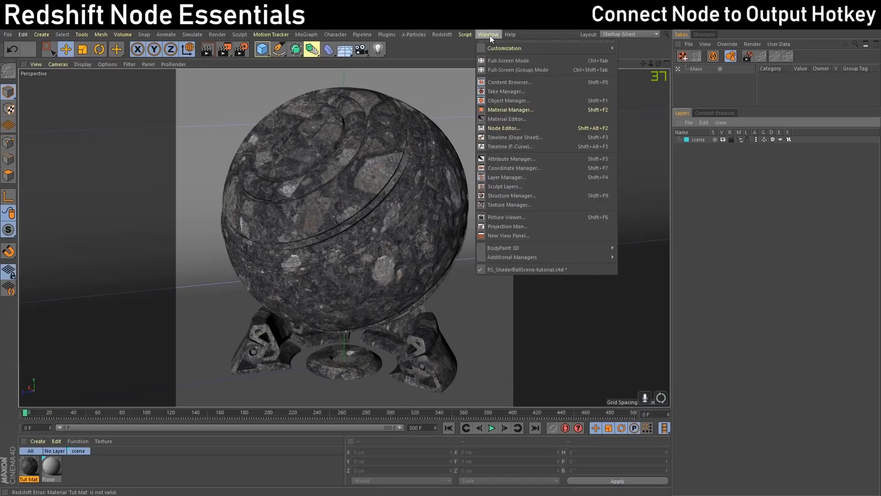
mouse_move(499, 49)
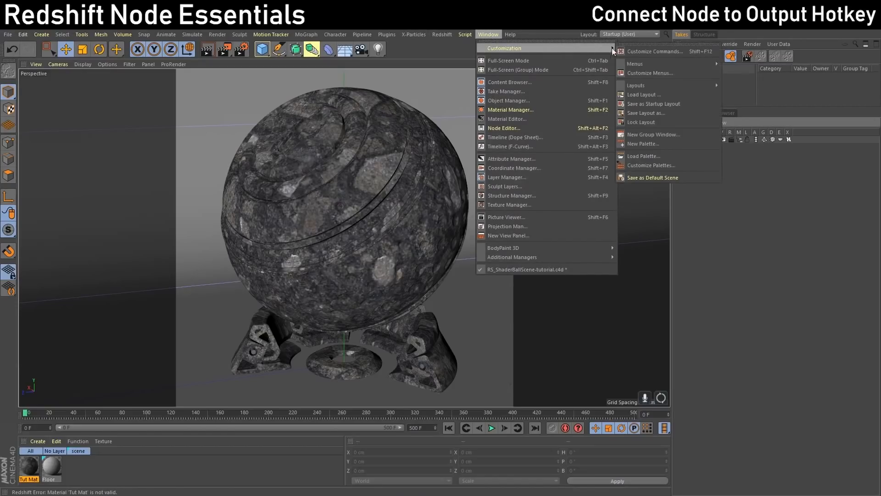
click(643, 50)
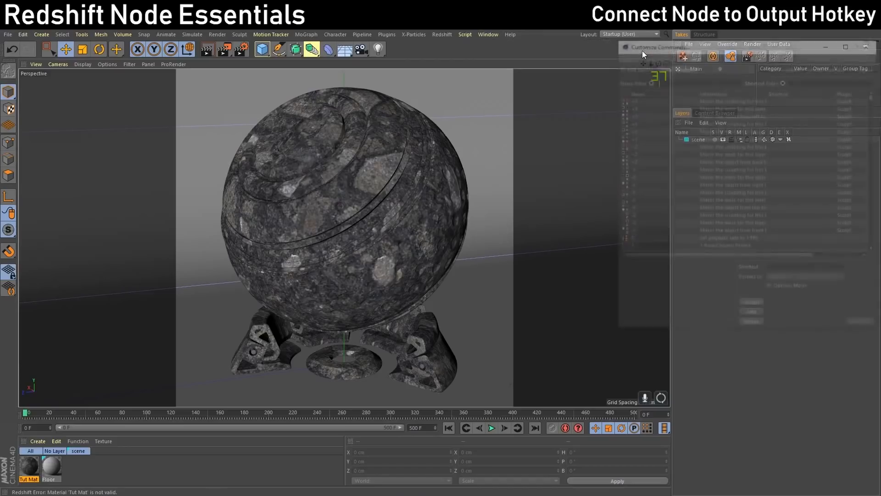
drag(676, 52, 324, 71)
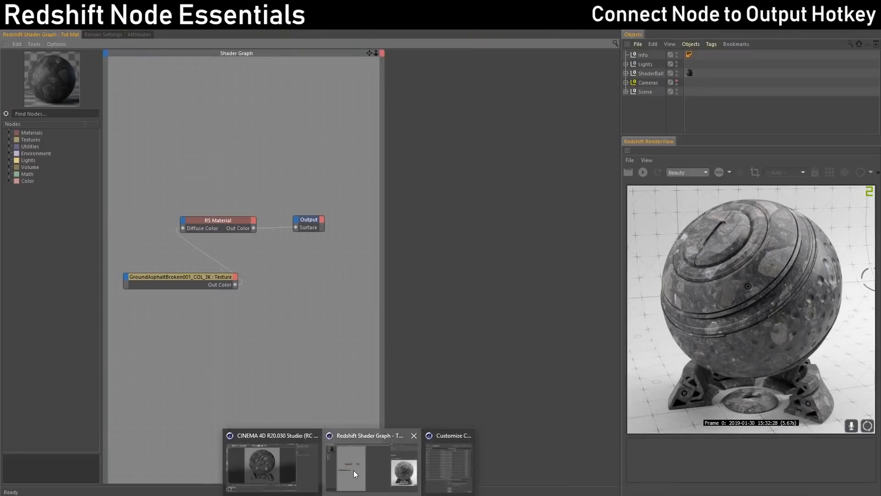
Step: Check the name of the Connect Node to Output command in the Redshift Shader Graph window, and return to Customize Commands
click(353, 470)
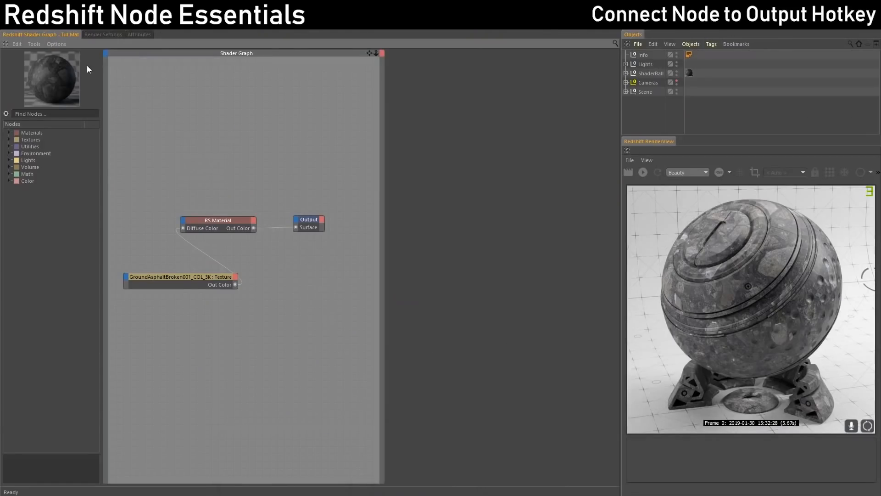
click(34, 44)
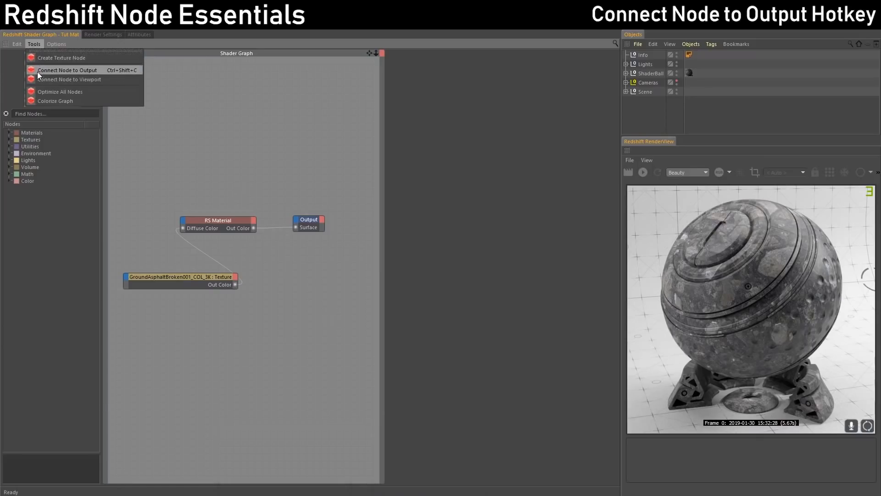
click(825, 24)
click(825, 25)
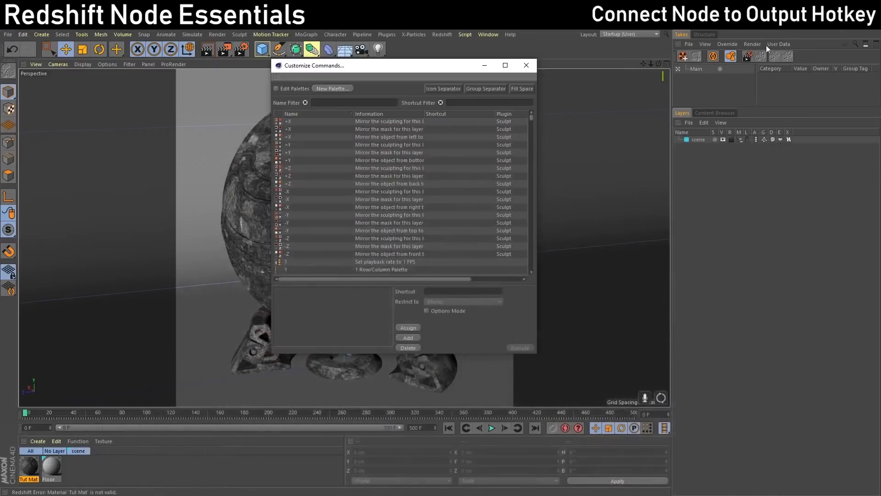
Step: Filter the command list by the name "connect node to"
click(364, 102)
text(connect)
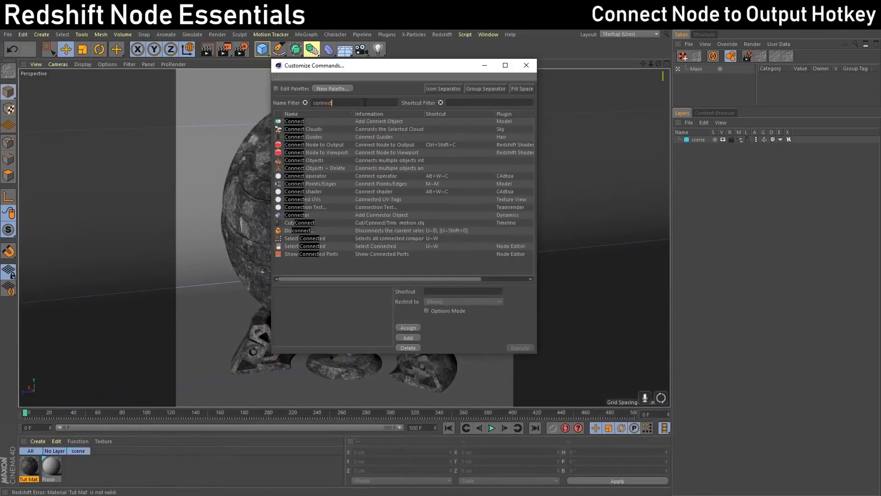
text( node to)
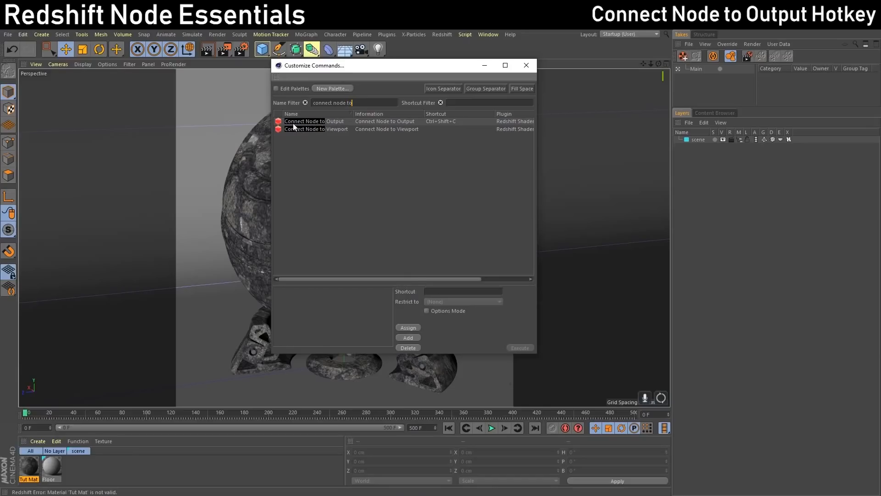
Step: Assign the shortcut Ctrl+Shift+C to the Connect Node to Output command and close the Customize Commands dialog
click(308, 122)
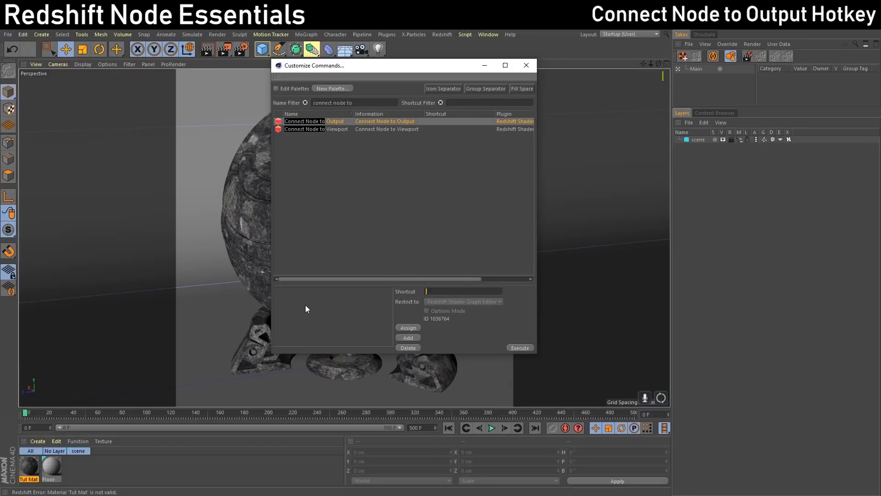
key(ctrl+shift+c)
click(411, 327)
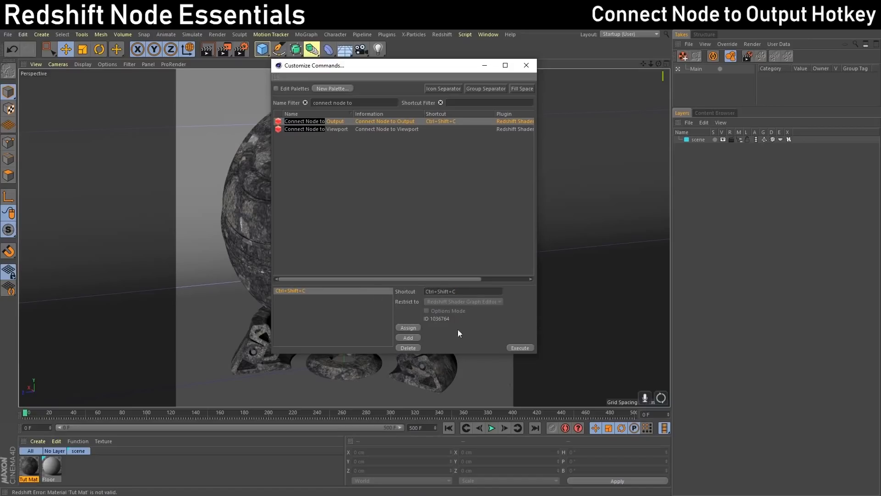
click(528, 70)
Step: Switch to the Redshift Shader Graph window and connect the asphalt texture to the Output, followed by the RS Material
mouse_move(363, 485)
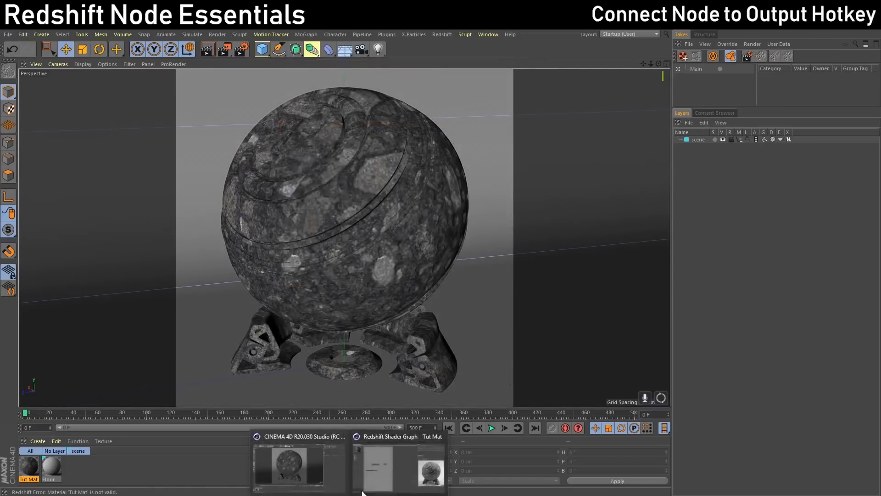
click(378, 465)
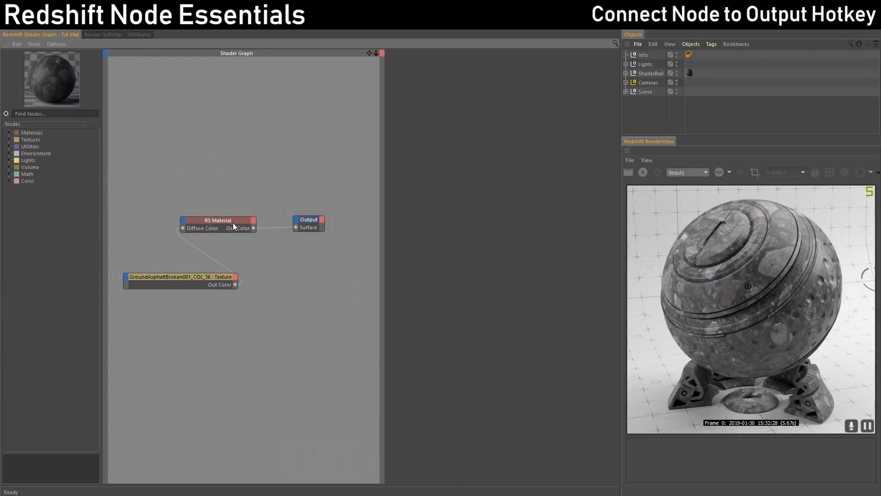
click(208, 284)
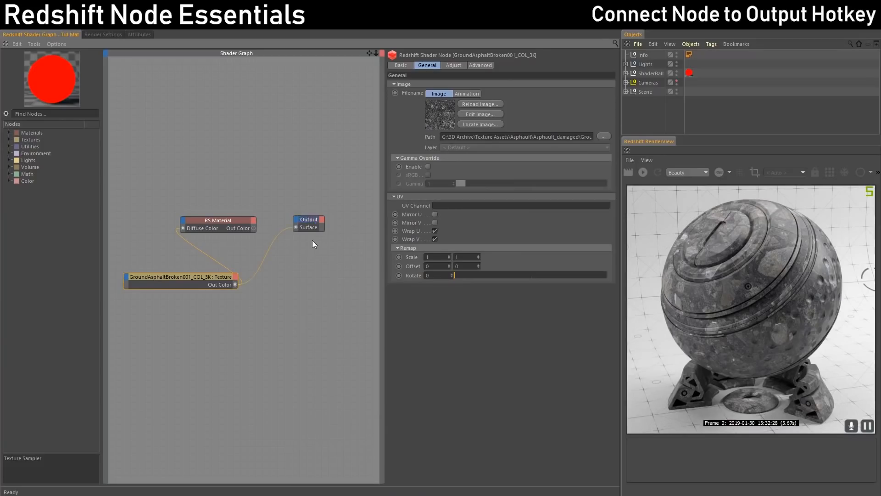
click(239, 221)
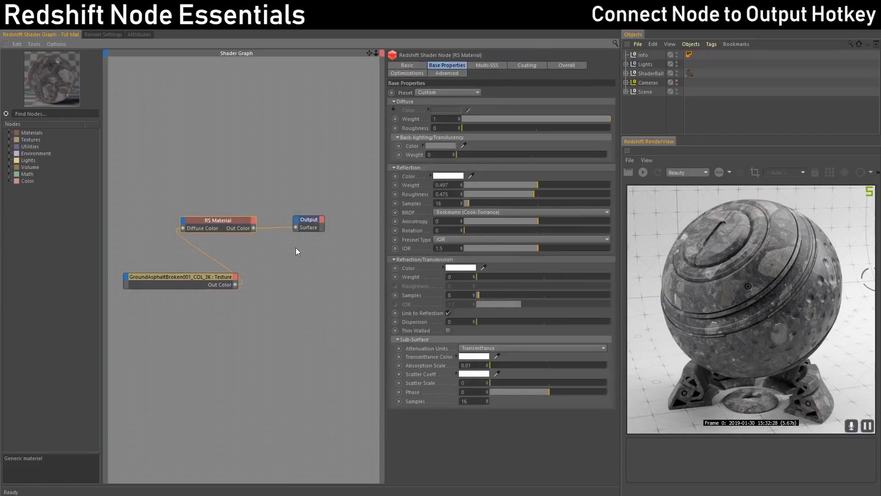
Step: Connect the asphalt texture node to the Output and start the live rendering in the RenderView
click(208, 279)
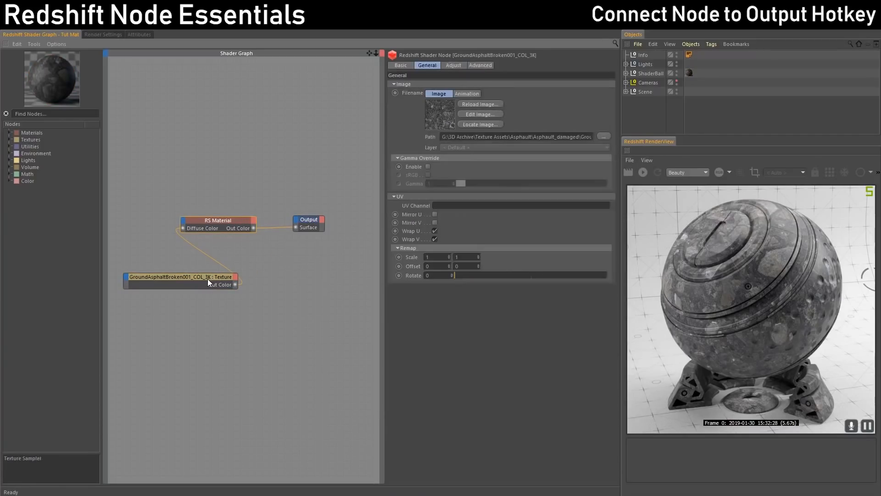
key(o)
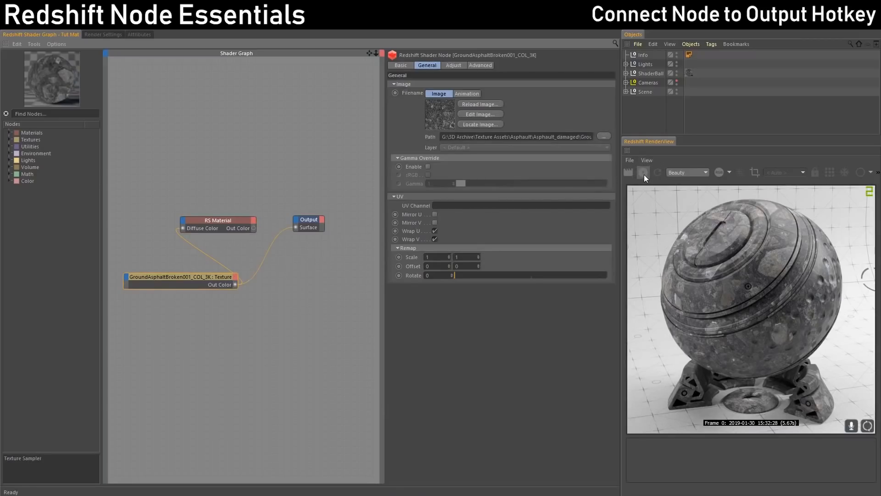
click(644, 174)
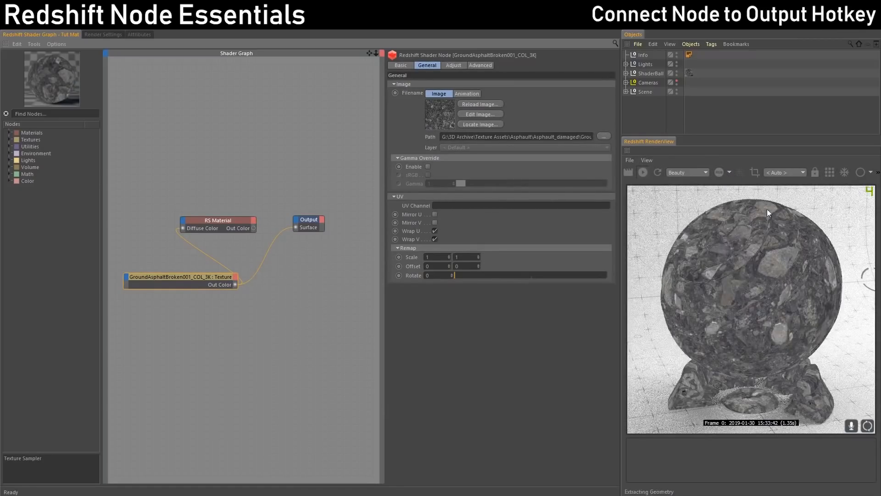
Step: Alternate the node feeding the Output between the RS Material and the asphalt texture, ending with the RS Material
click(220, 223)
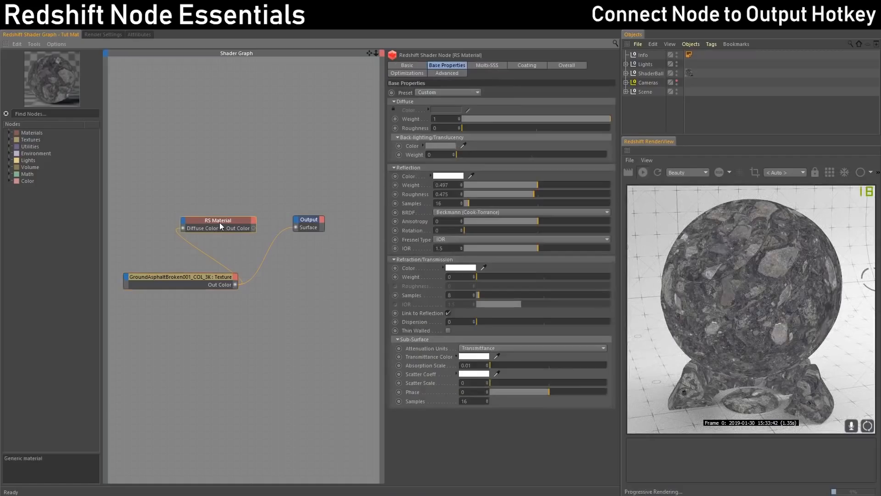
key(o)
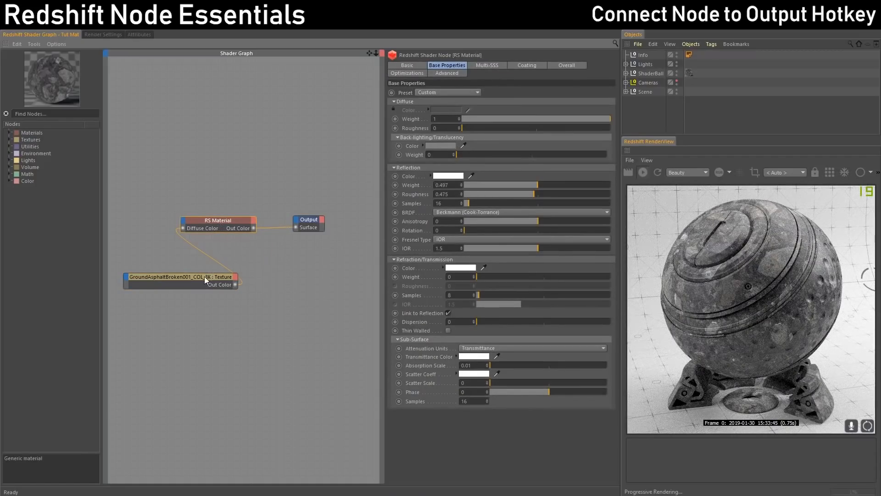
click(205, 276)
key(o)
click(241, 221)
key(o)
Step: Preview the asphalt texture through the Output once more, and reconnect the RS Material to the Output
drag(217, 280, 225, 287)
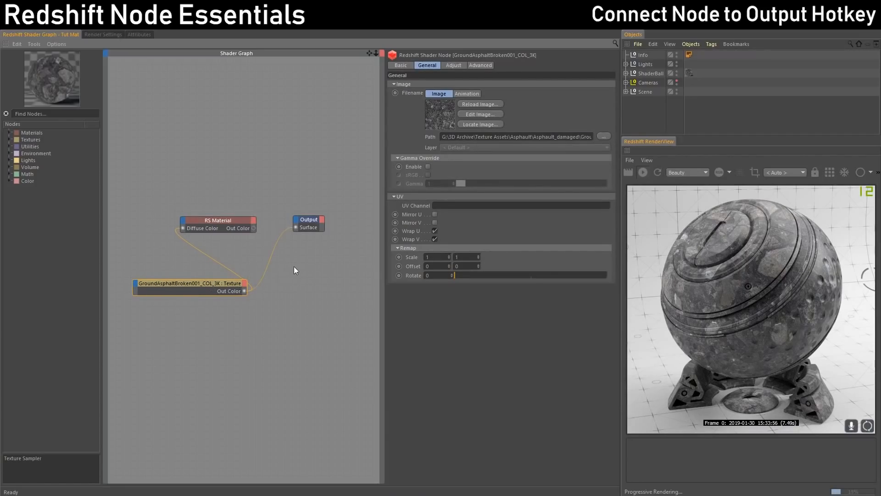
key(ctrl+shift+o)
click(228, 223)
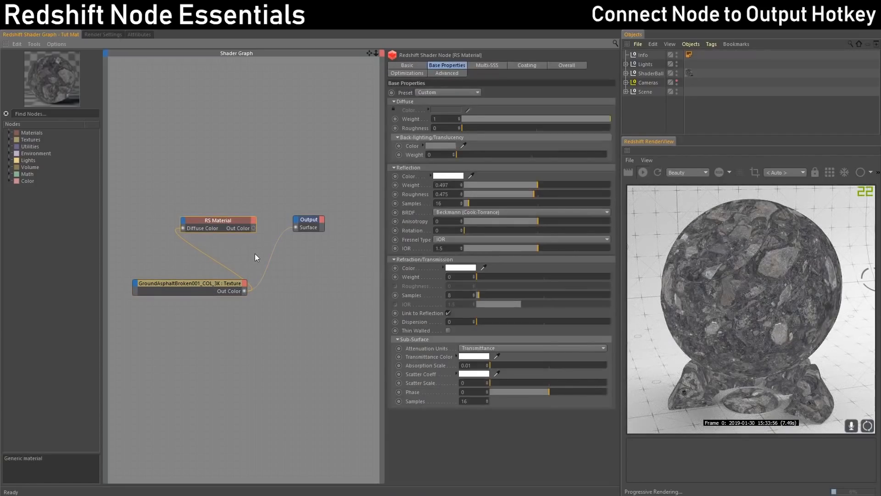
key(ctrl+shift+o)
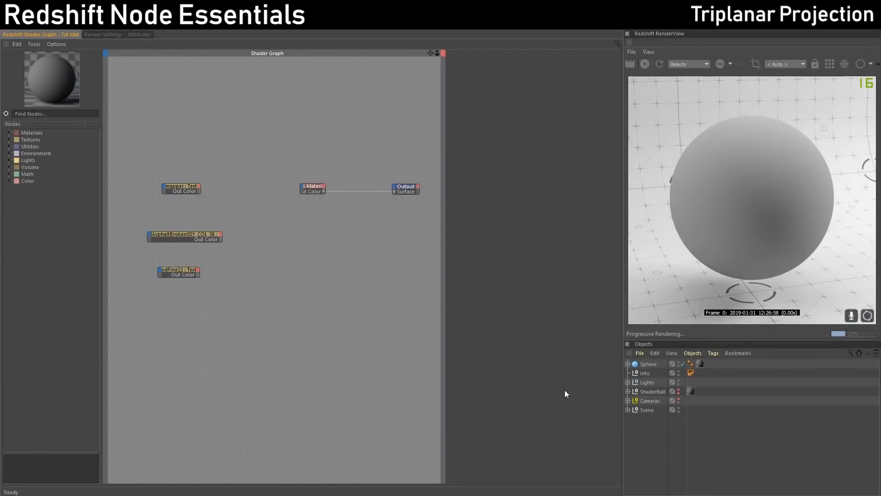
Step: Find the TriPlanar node by searching for "triplanar" and add it to the shader graph below the RS Material
click(48, 114)
text(triplanar)
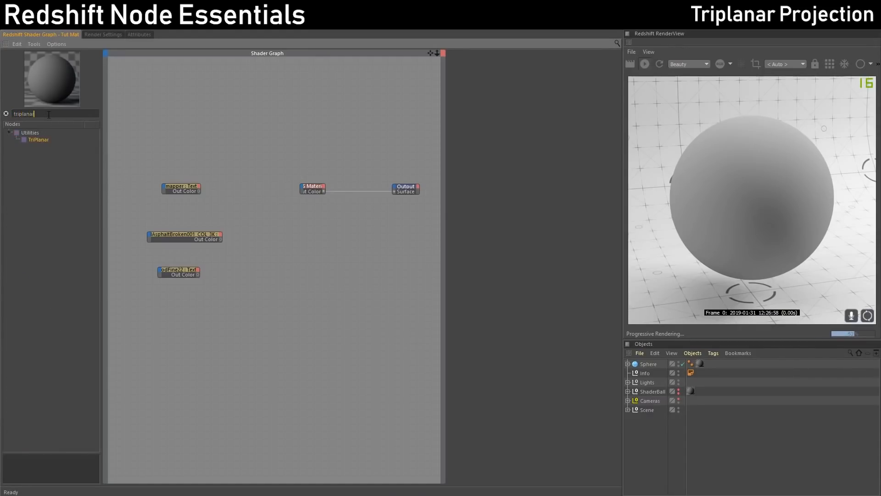
drag(36, 140, 270, 216)
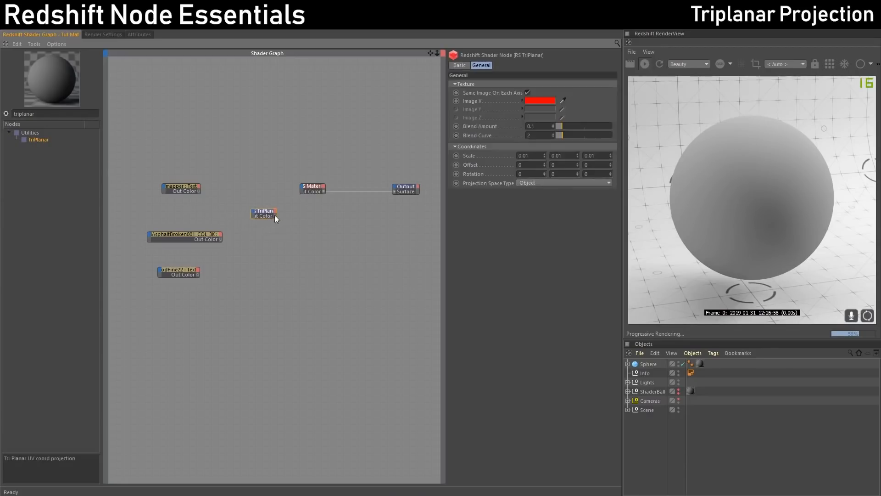
click(325, 285)
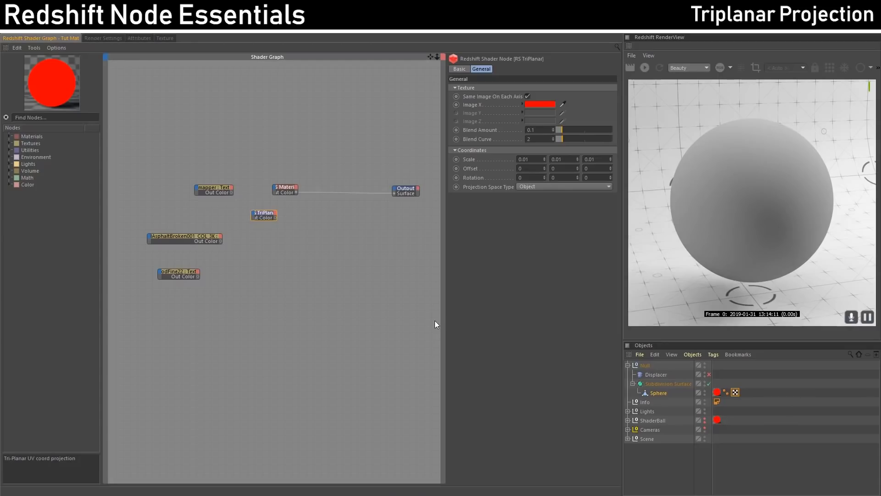
Step: Connect the TriPlanar node to the Output and start the live rendering in the RenderView
click(307, 253)
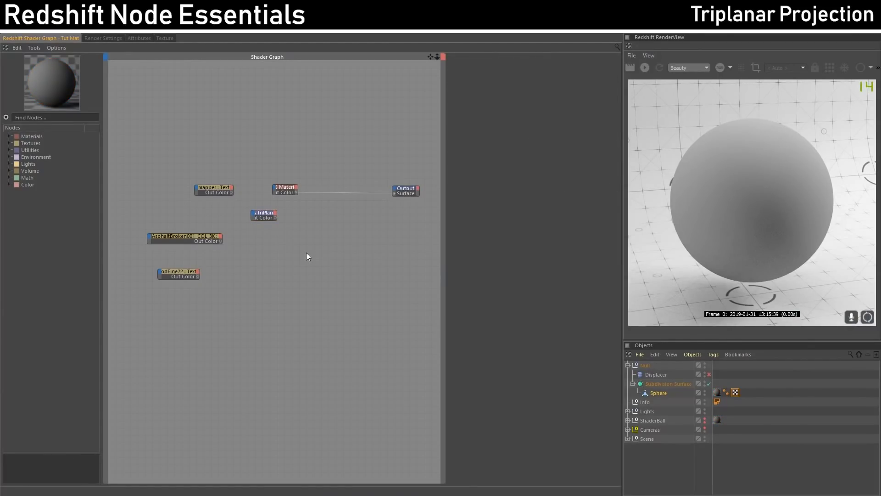
click(266, 219)
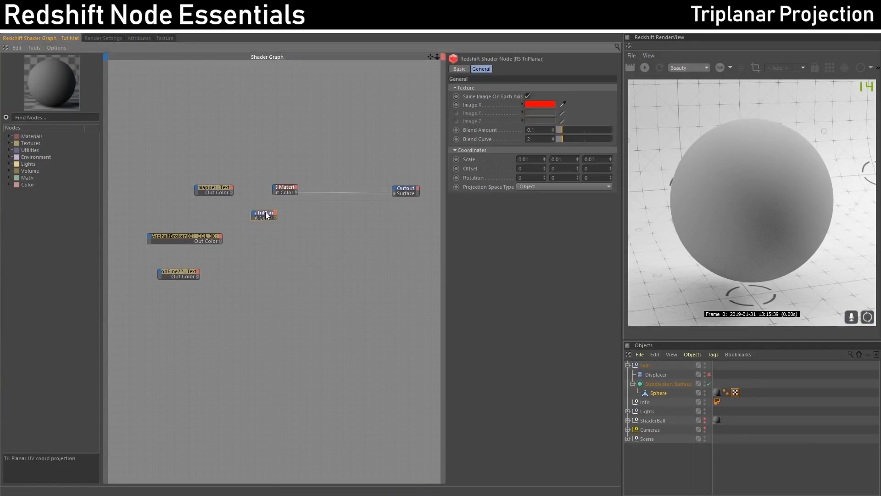
key(o)
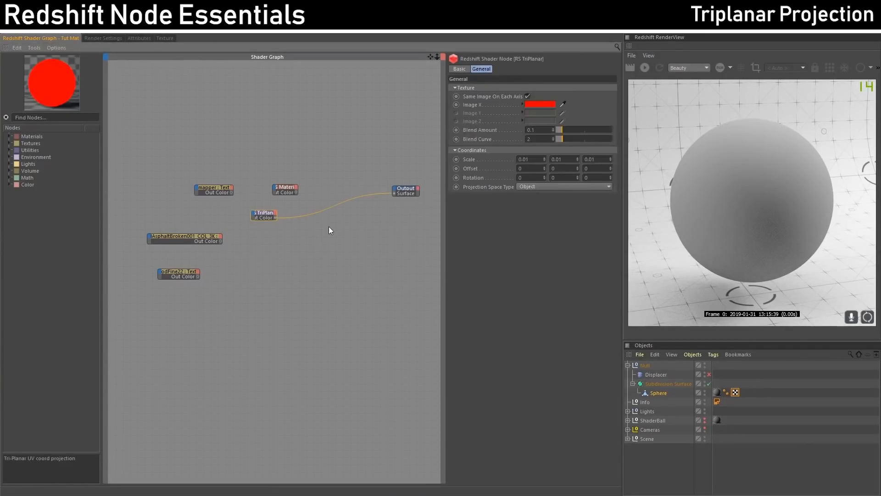
click(642, 68)
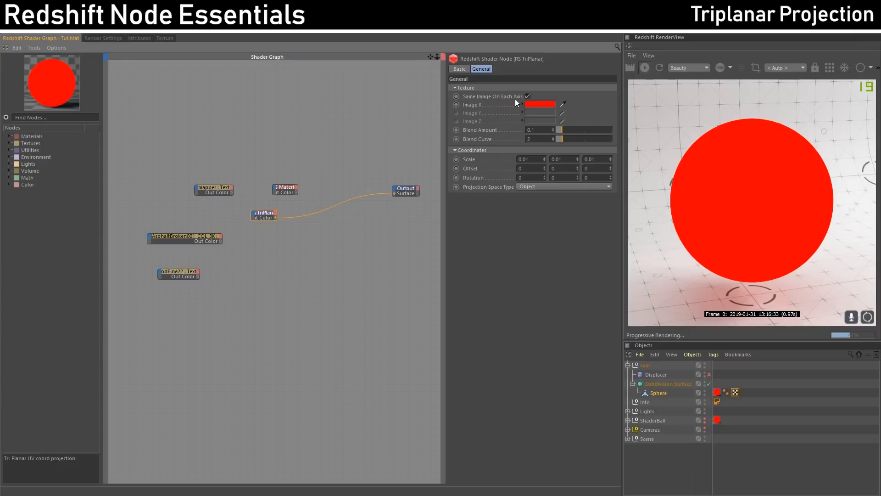
Step: Disable Same Image On Each Axis for the TriPlanar and try Blend Amounts of 0 and 1 with low and higher Blend Curve values
click(528, 96)
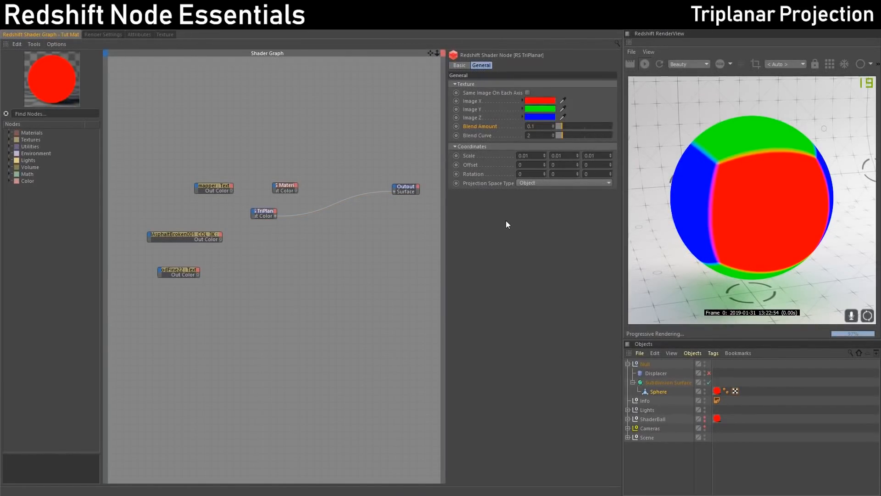
drag(562, 126, 541, 125)
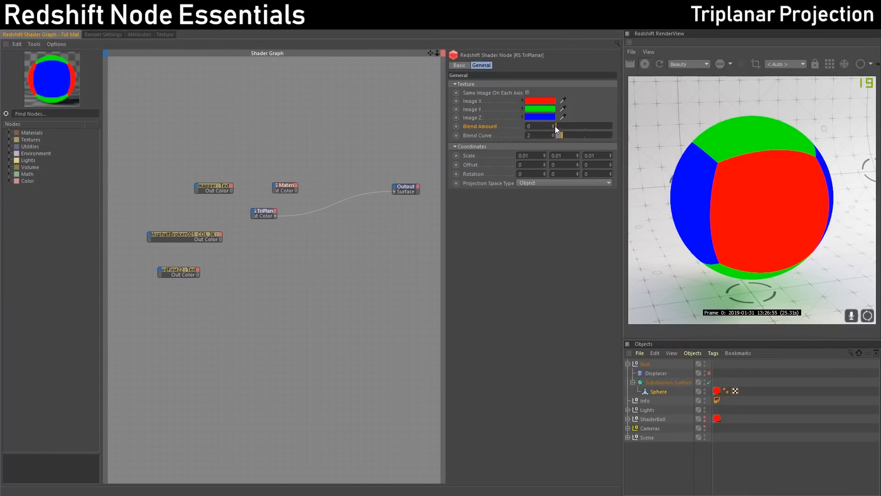
drag(555, 126, 613, 128)
drag(558, 135, 486, 141)
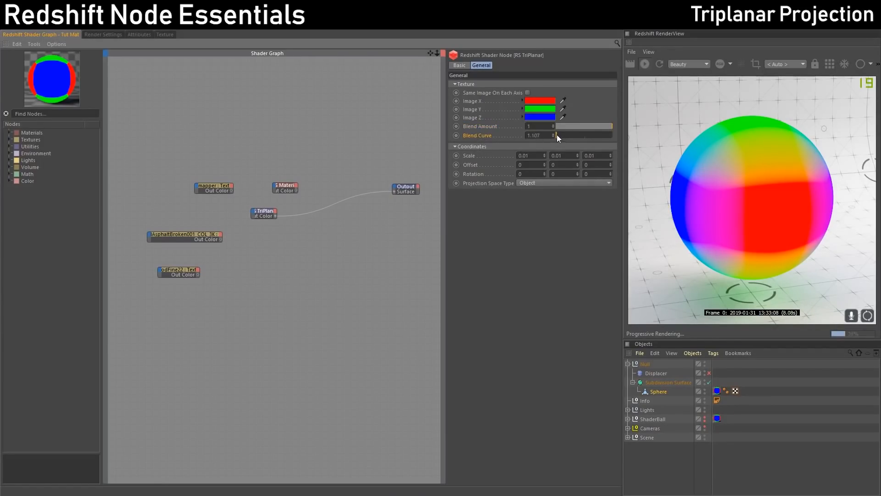
drag(557, 134, 602, 133)
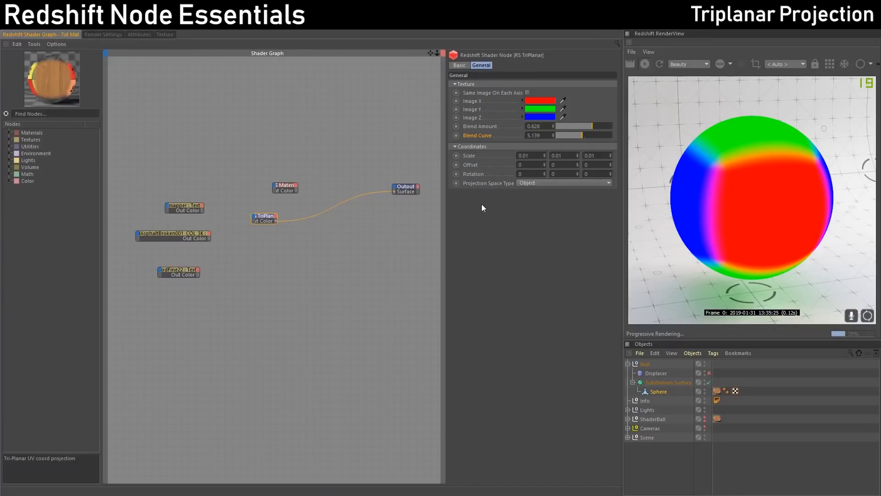
Step: Connect the uv_mapper, asphalt and wood textures to the TriPlanar's Image X, Image Y and Image Z inputs respectively
drag(243, 218, 253, 217)
mouse_move(271, 233)
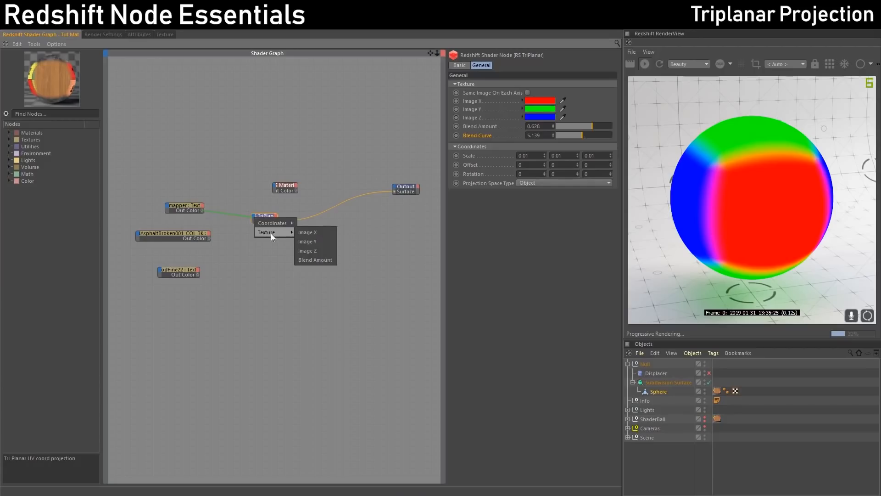
click(319, 233)
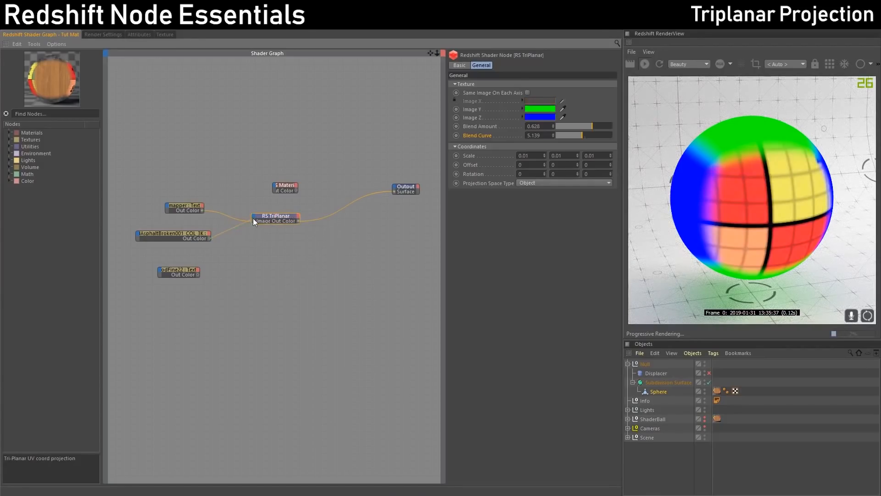
drag(253, 219, 255, 217)
mouse_move(269, 233)
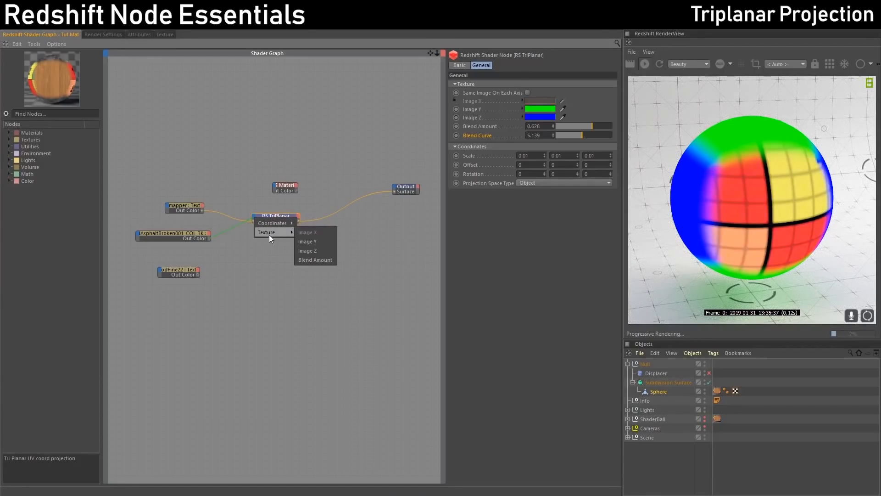
click(318, 242)
drag(254, 219, 276, 216)
mouse_move(302, 234)
click(308, 249)
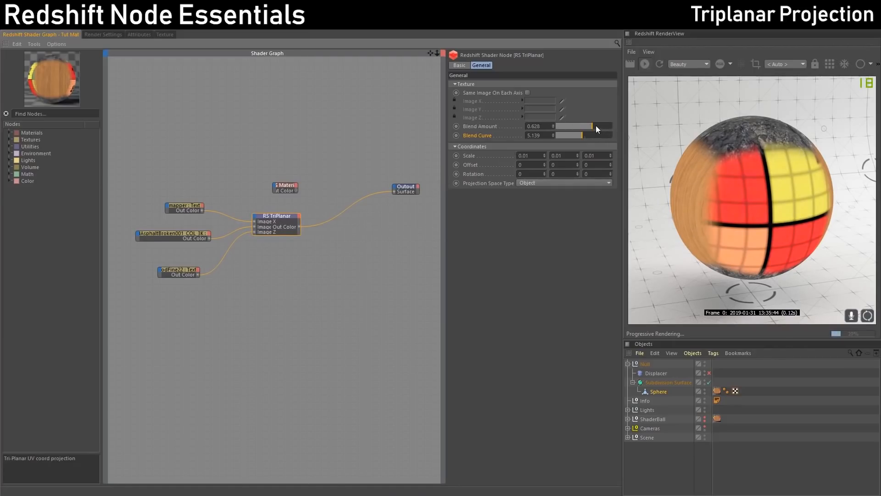
Step: Set the TriPlanar's Blend Amount to about 0.612 and Blend Curve to about 2.547, and enable Same Image On Each Axis
drag(592, 125, 564, 136)
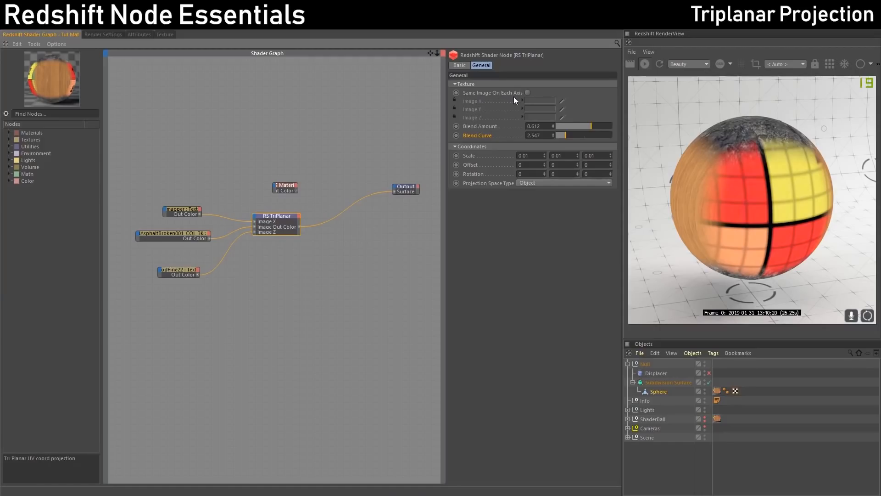
click(527, 93)
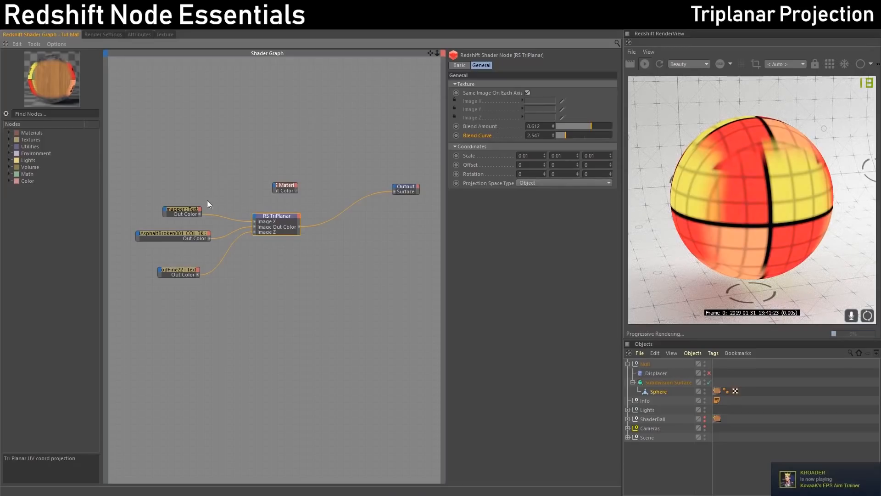
drag(186, 209, 189, 214)
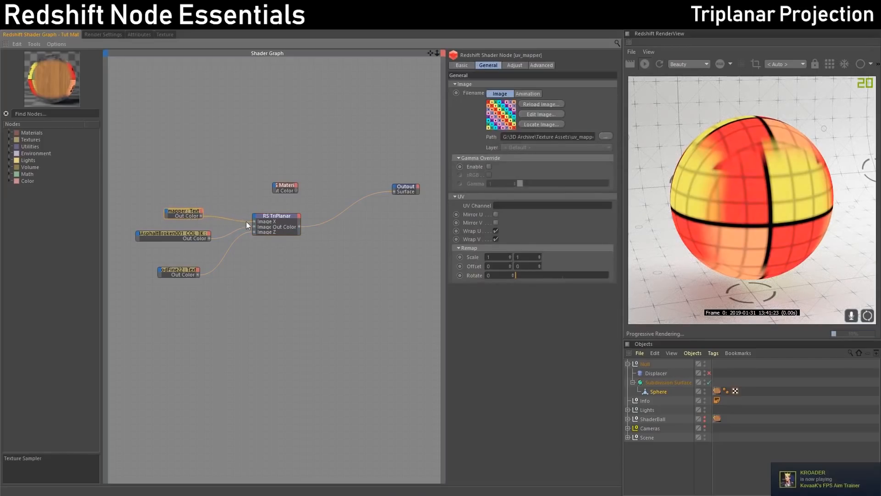
click(274, 217)
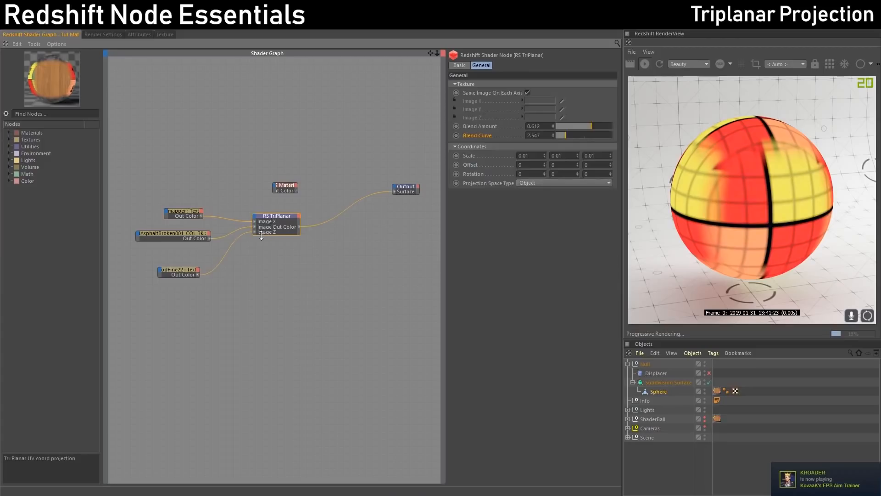
Step: Delete the asphalt and wood texture nodes and move the uv_mapper texture node level with the TriPlanar
drag(147, 290, 208, 227)
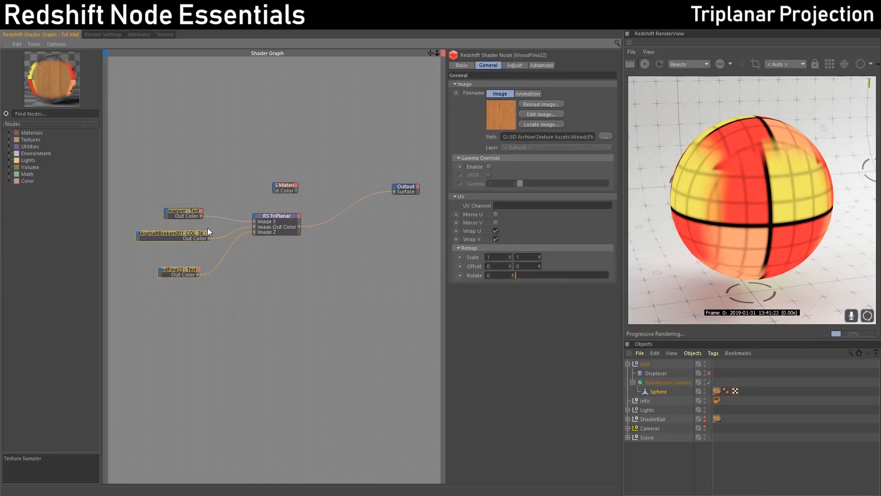
key(Delete)
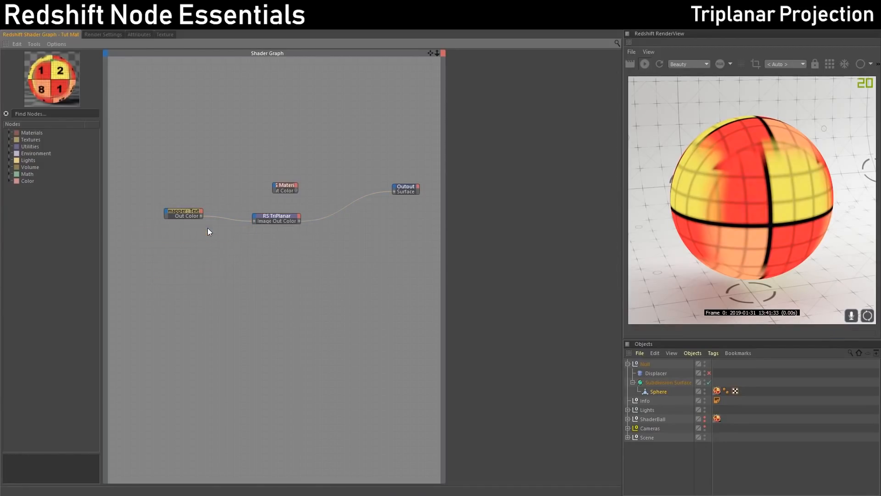
drag(187, 211, 191, 215)
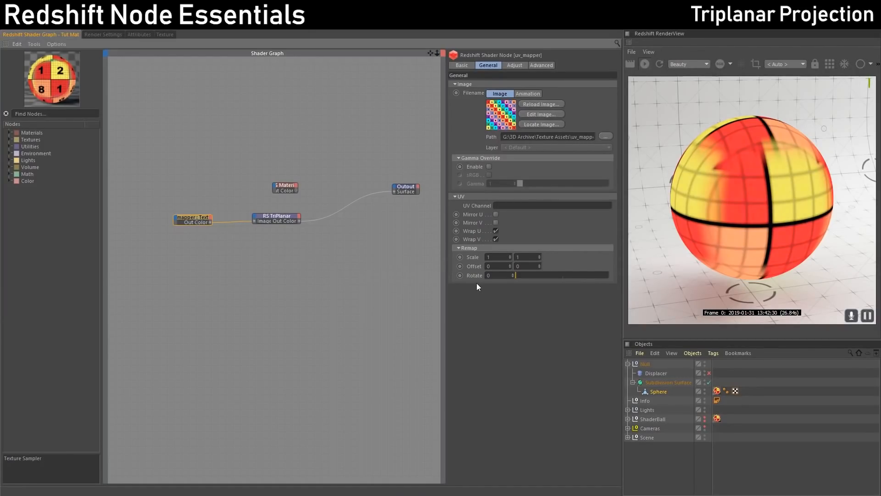
Step: Set both Remap Scale values of the uv_mapper texture to 5
double_click(496, 257)
text(5)
double_click(525, 257)
text(5)
key(Tab)
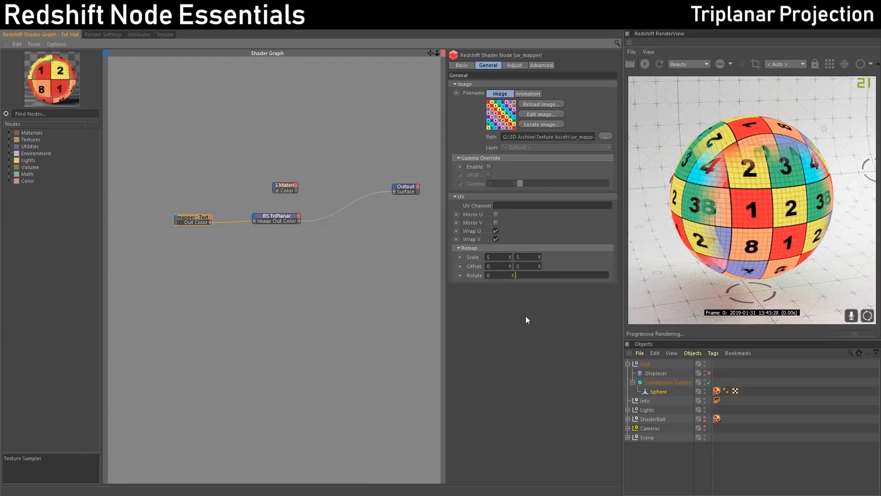
Step: Return both Remap Scale values of the uv_mapper texture to 1
double_click(489, 257)
text(1)
key(Tab)
text(1)
Step: Set the TriPlanar's coordinate Scale to 0.1 on all three axes
click(277, 216)
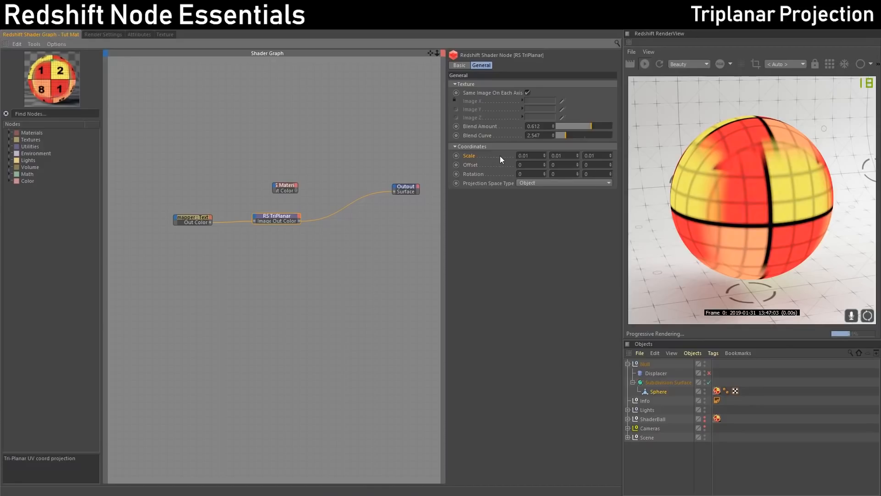
double_click(524, 156)
text(1)
double_click(558, 156)
text(1)
double_click(592, 155)
text(1)
click(568, 155)
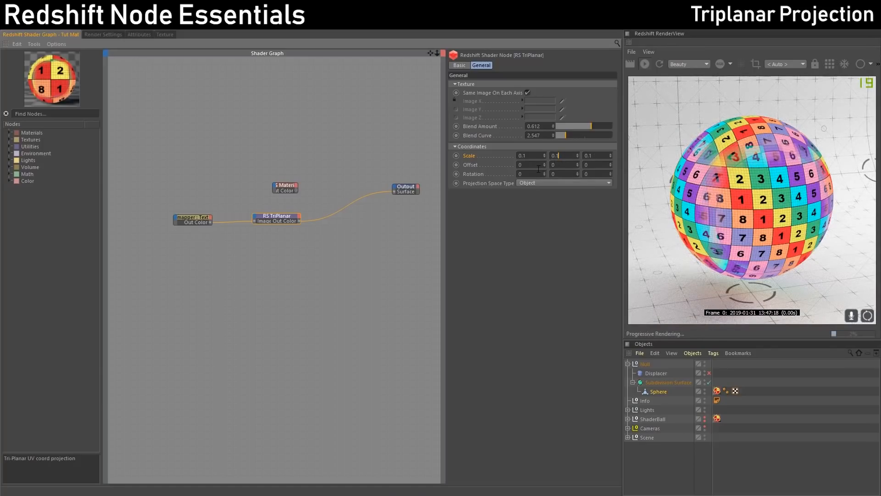
Step: Try a non-uniform TriPlanar Scale with 0.5 on X and 0.2 on Y
double_click(525, 155)
text(5)
double_click(557, 156)
text(2)
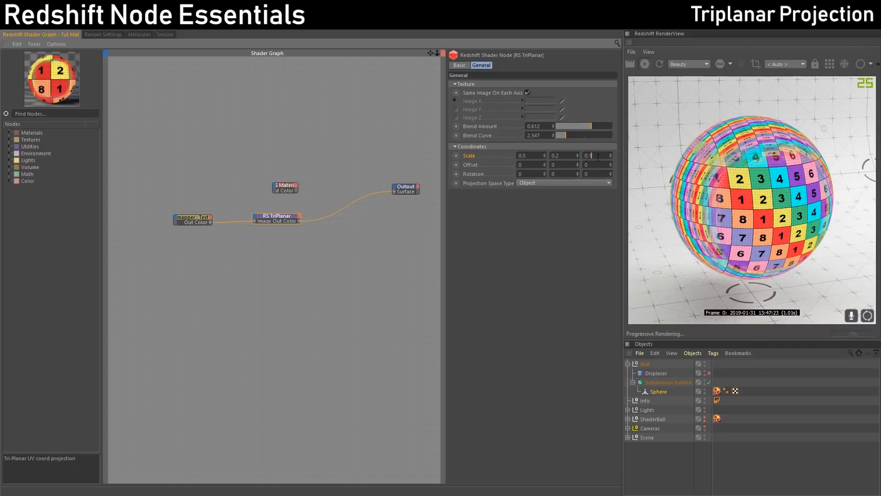
key(Return)
double_click(597, 155)
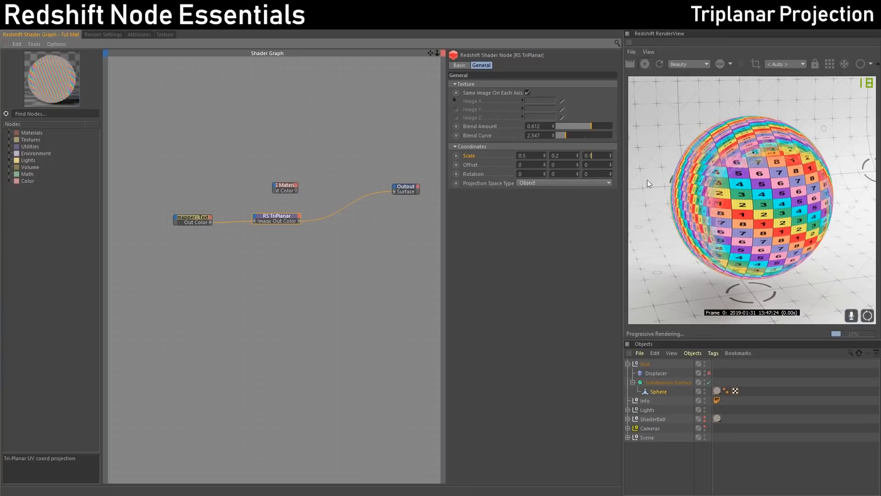
Step: Return the TriPlanar's Y and X Scale values to 0.1
double_click(557, 155)
text(1)
double_click(527, 155)
text(1)
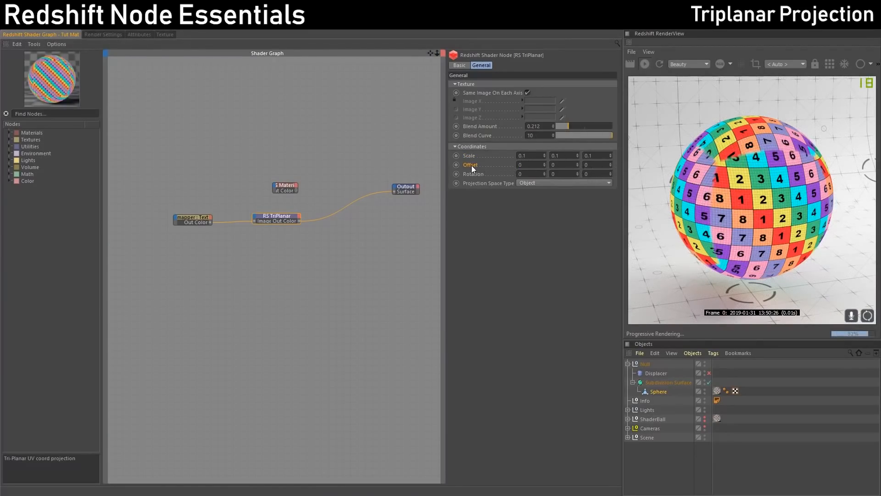
Step: Set the TriPlanar's X Offset to 0.2 and raise it in whole steps to 3.2
click(527, 165)
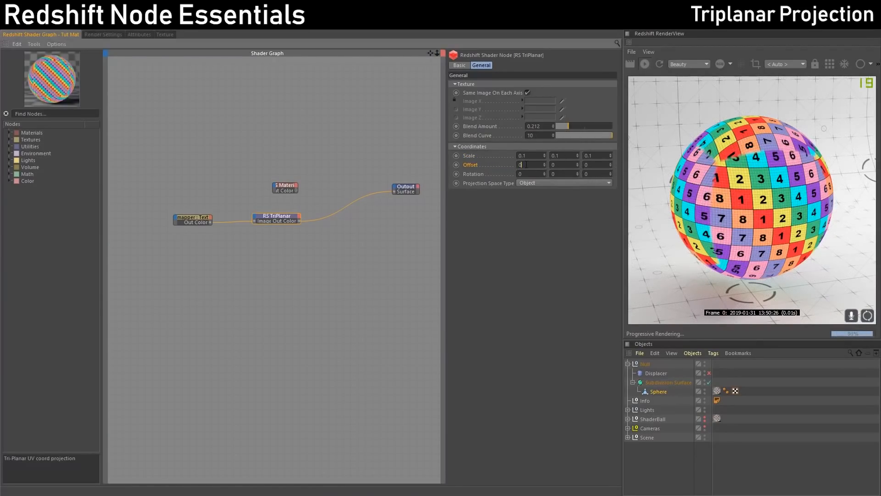
text(.2)
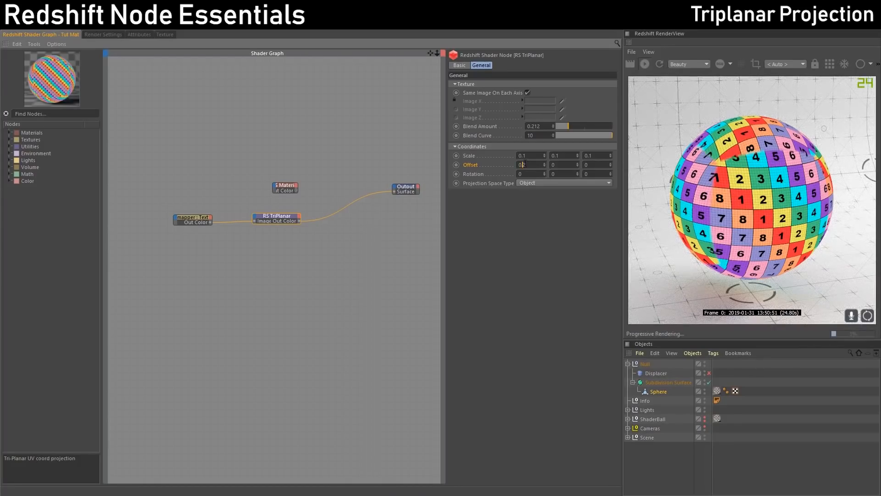
click(545, 164)
click(544, 164)
click(545, 163)
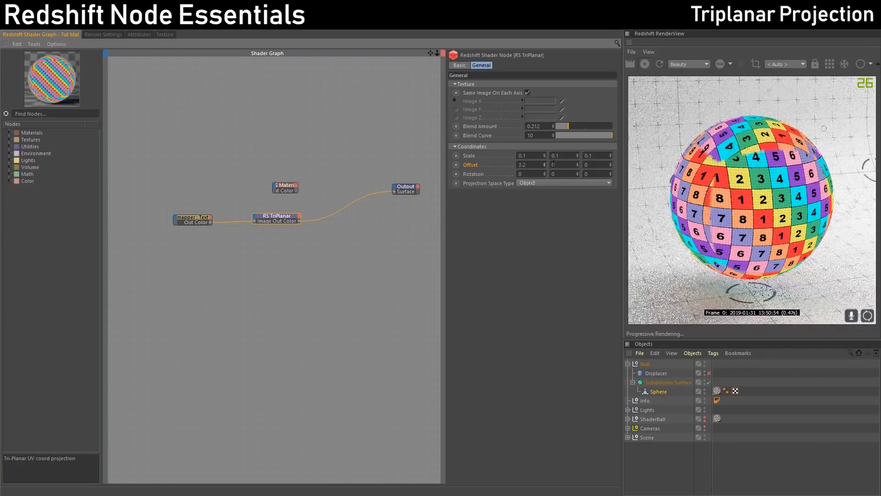
Step: Reset the TriPlanar's Y and X Offset values to 0
double_click(566, 164)
text(0)
double_click(526, 165)
text(0)
Step: Try a TriPlanar Rotation of 45 on X and 45 on Y
click(527, 173)
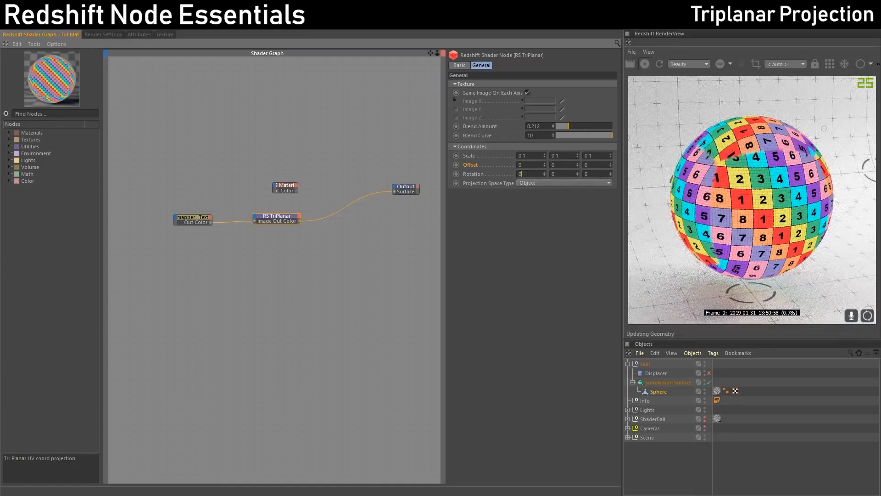
text(45)
click(559, 175)
text(45)
click(590, 174)
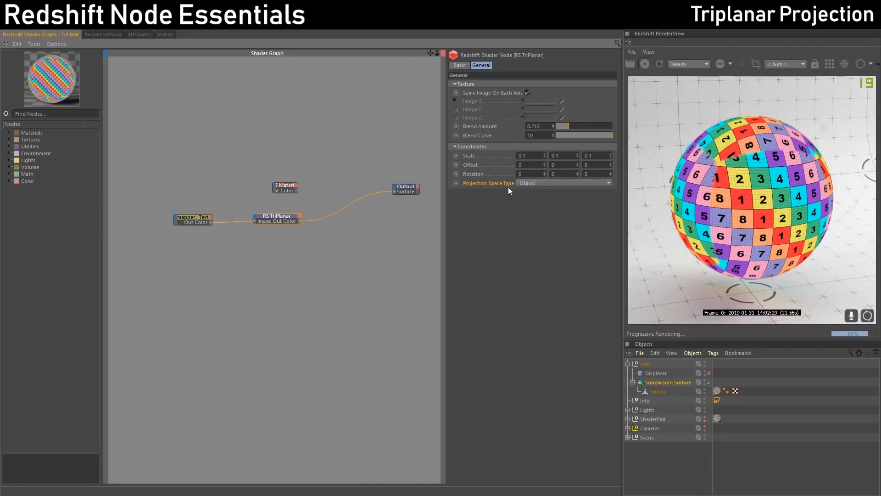
Step: Set the TriPlanar's Projection Space Type to World and uncover the viewport beside the render
click(546, 183)
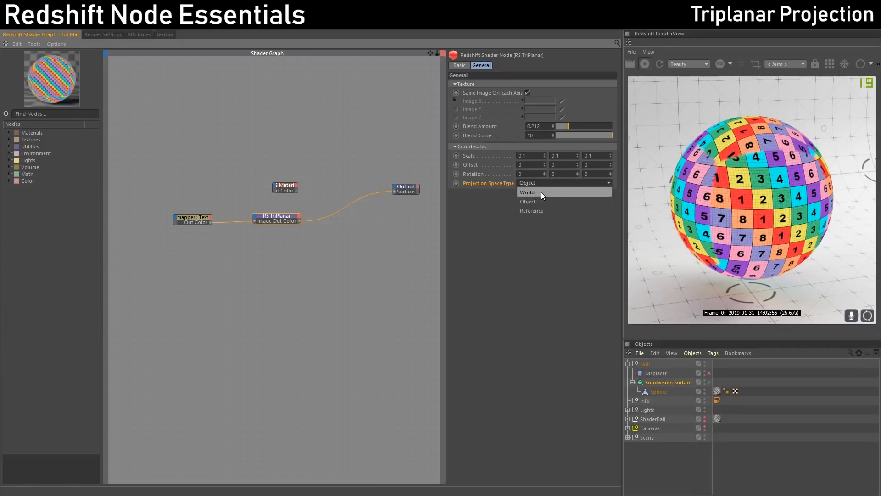
click(542, 192)
drag(779, 30, 159, 32)
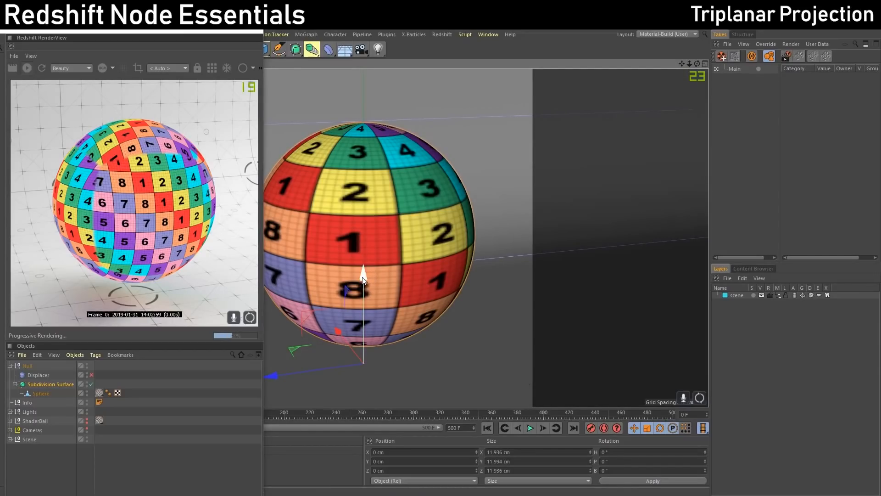
Step: Test the World projection by moving, scaling and rotating the subdivided sphere in the viewport, undoing each transform
drag(363, 278, 352, 252)
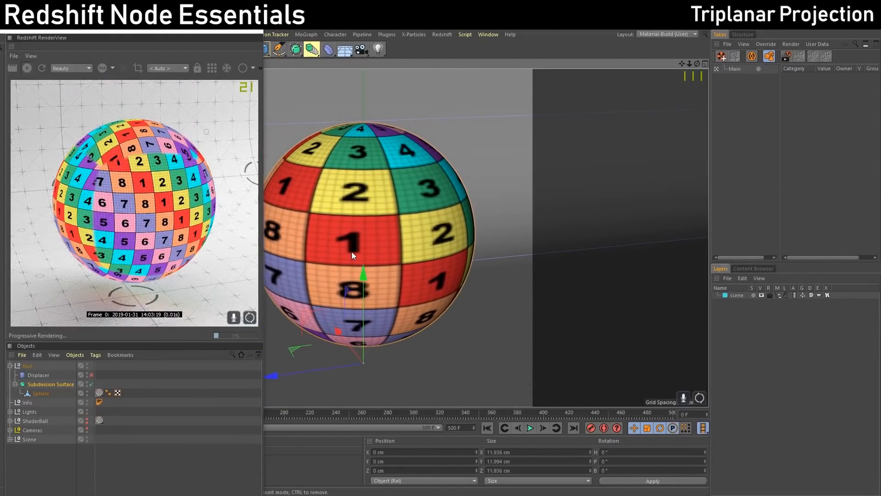
drag(420, 224, 642, 73)
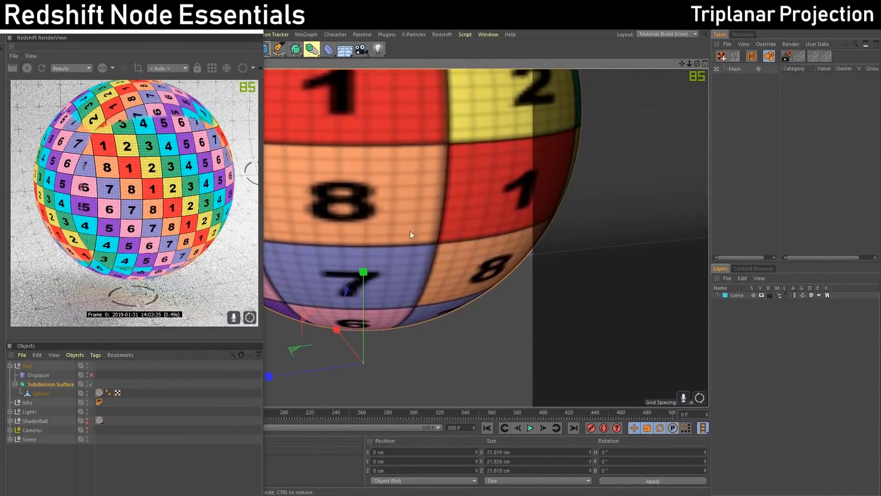
key(ctrl+z)
key(r)
drag(340, 387, 377, 373)
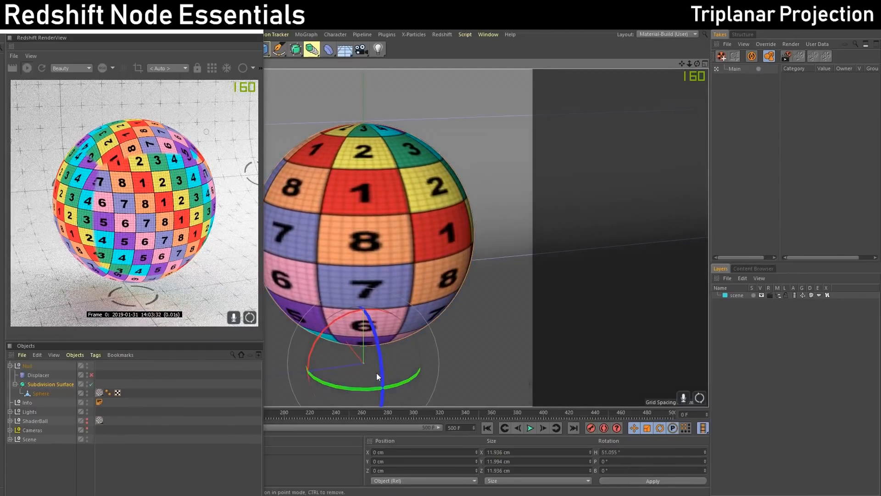
key(ctrl+z)
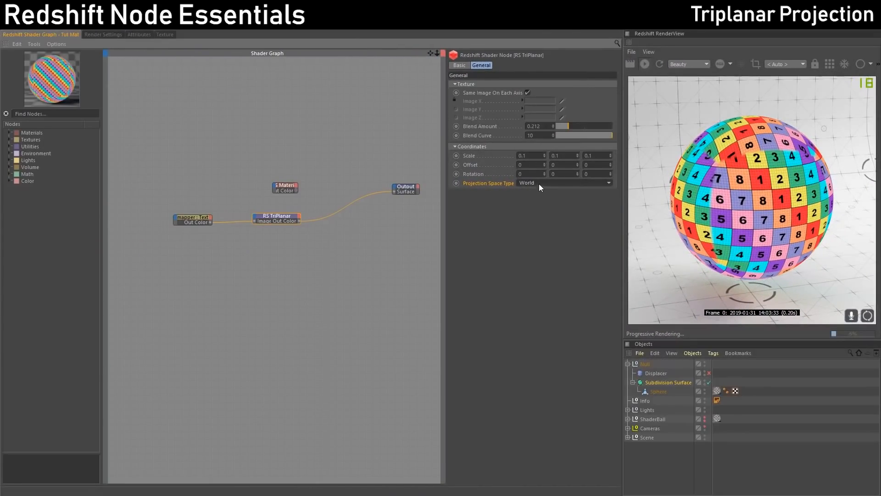
Step: Return the TriPlanar's Projection Space Type to Object and uncover the viewport again
click(539, 183)
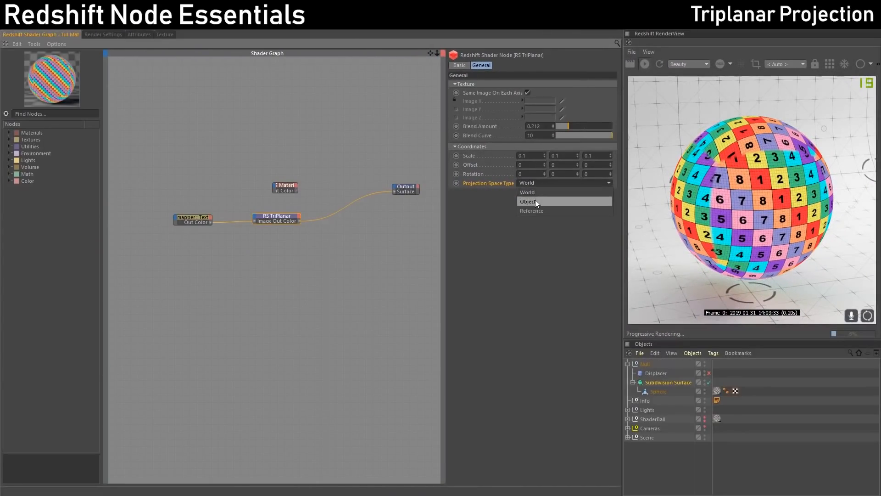
click(535, 201)
drag(684, 28, 64, 33)
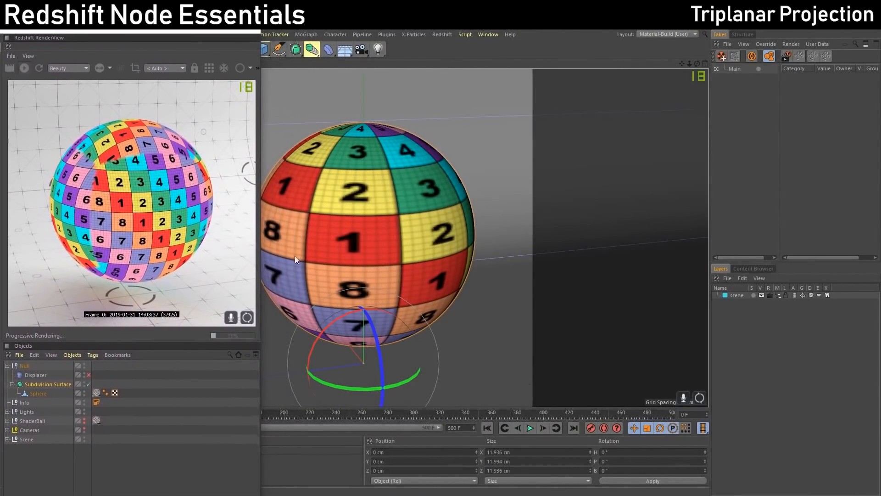
Step: Test the Object projection by rotating, scaling and moving the subdivided sphere, undoing each transform
drag(334, 384, 396, 379)
key(ctrl+z)
key(t)
drag(378, 270, 478, 218)
key(ctrl+z)
key(e)
drag(363, 281, 365, 211)
key(ctrl+z)
Step: Bring the shader graph back into view and set the TriPlanar's Projection Space Type to Reference
drag(93, 32, 435, 50)
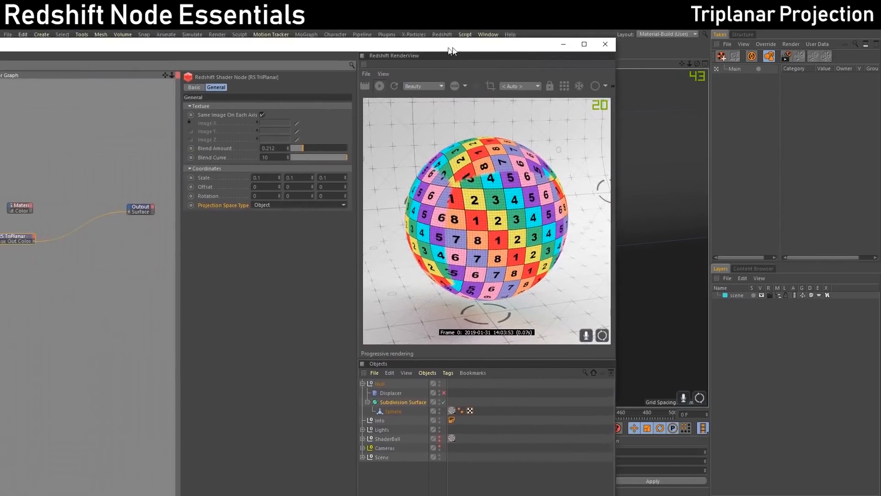
drag(435, 50, 569, 51)
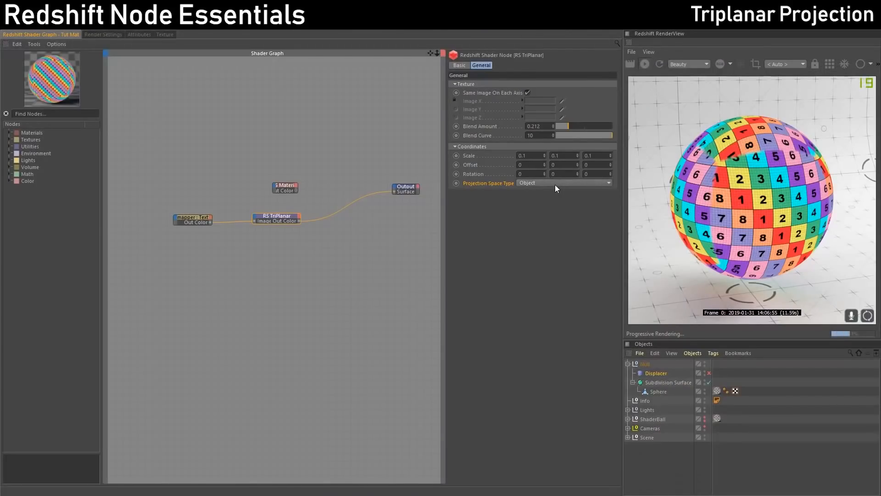
click(555, 185)
click(533, 211)
Step: Enable the Displacer so it deforms the sphere, with the viewport uncovered beside the render
drag(733, 30, 113, 32)
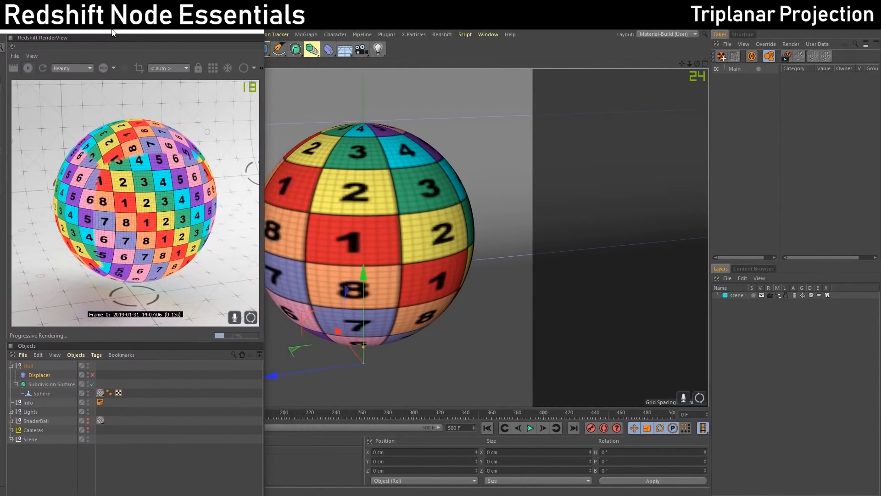
click(36, 375)
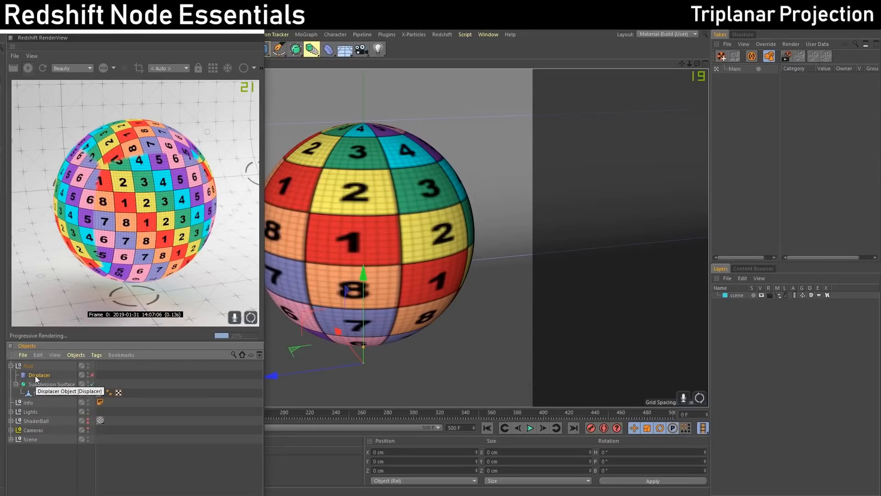
click(92, 375)
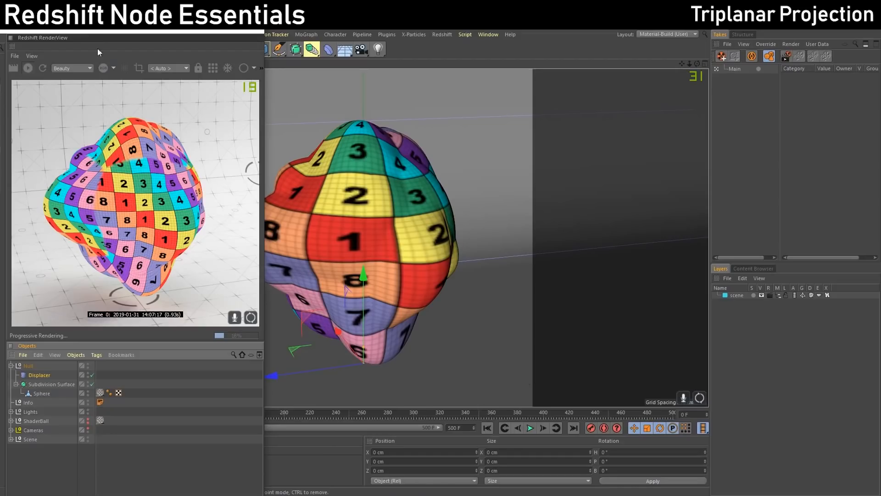
Step: Compare projections on the displaced sphere by switching the Projection Space Type to Object and back to Reference
drag(84, 28, 307, 32)
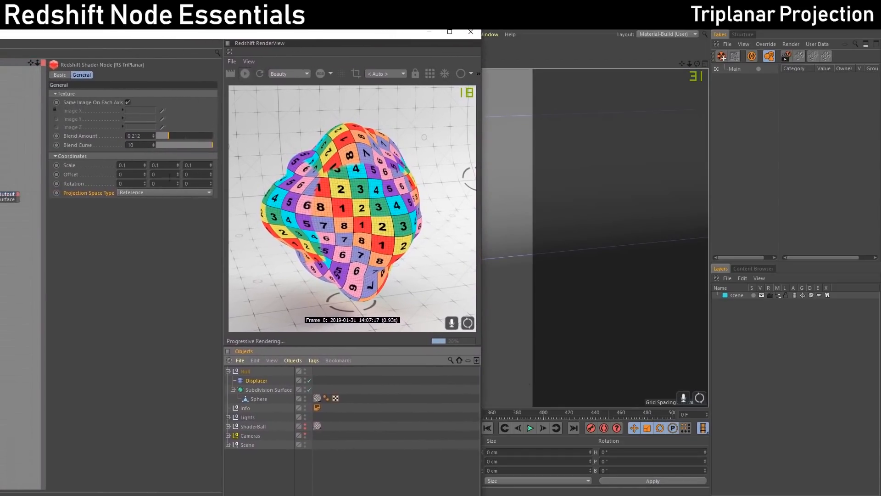
click(166, 195)
click(154, 206)
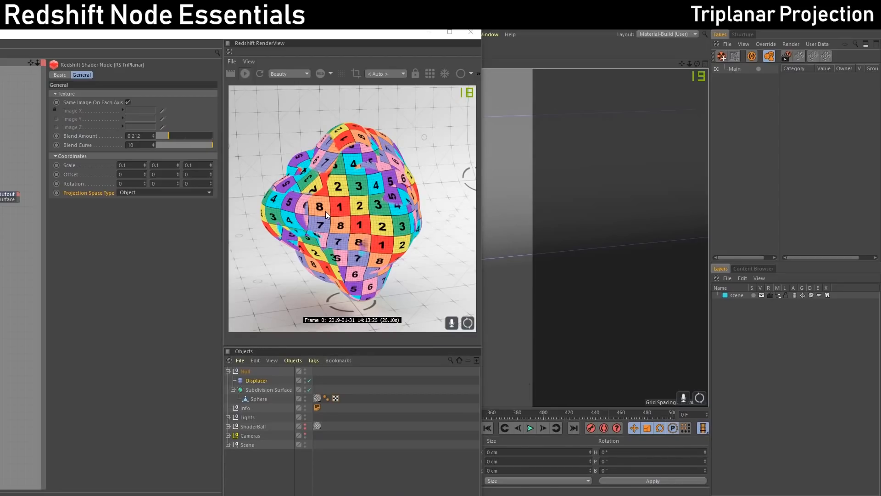
click(176, 193)
click(148, 219)
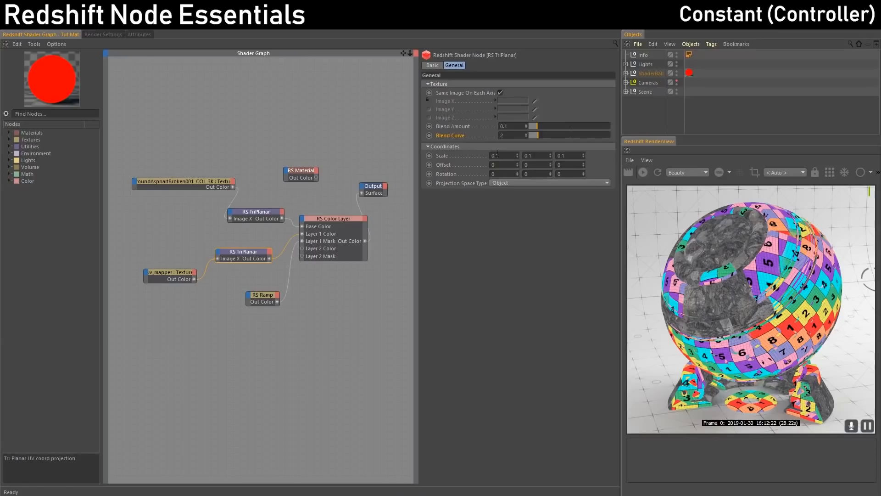
Step: Set the Scale of the uv_mapper's TriPlanar to 0.05 on all three axes
drag(496, 155, 565, 155)
text(0505)
click(576, 165)
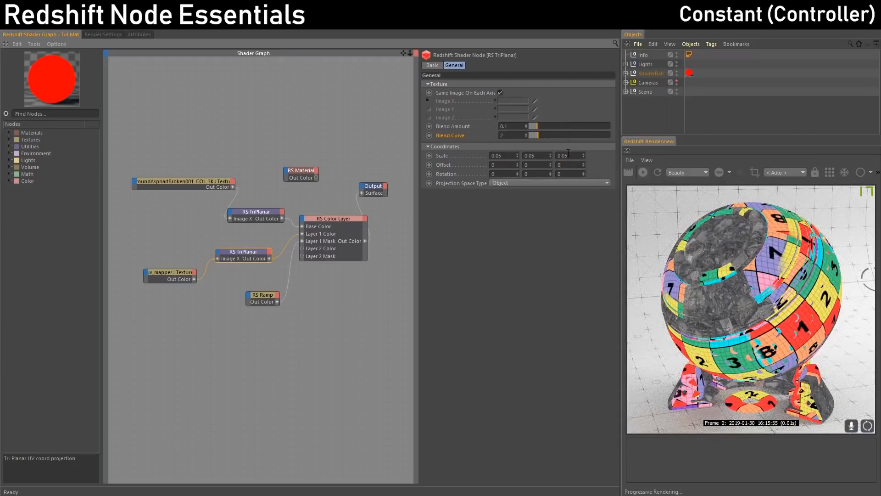
drag(564, 155, 567, 155)
click(569, 164)
Step: Add a Math Constant node, connect it to the lower TriPlanar's Scale input, and select that TriPlanar
click(9, 174)
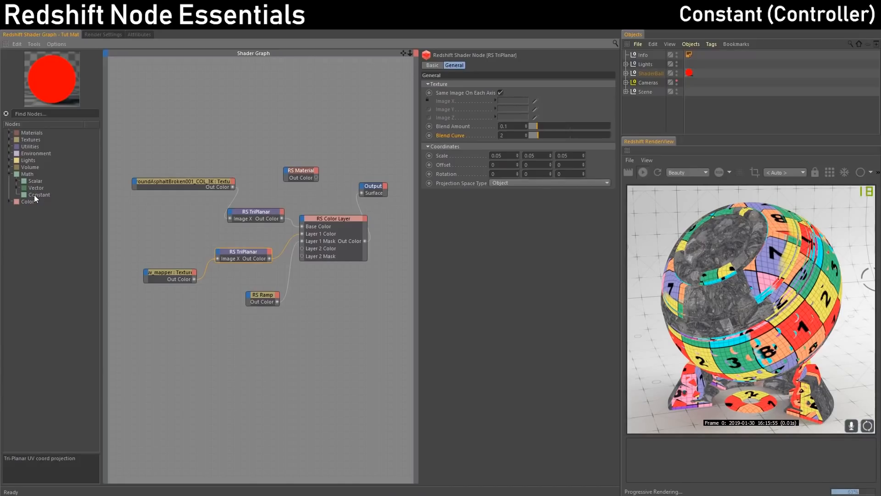
drag(34, 195, 217, 252)
mouse_move(230, 255)
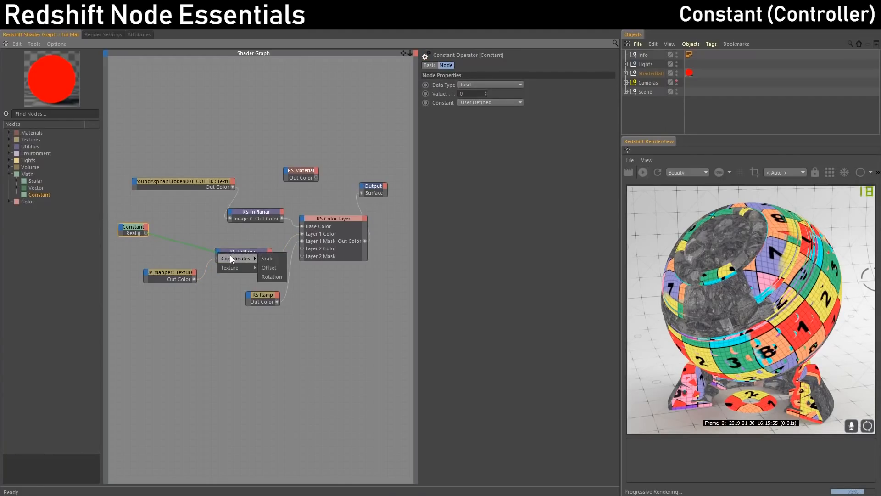
click(262, 258)
click(238, 253)
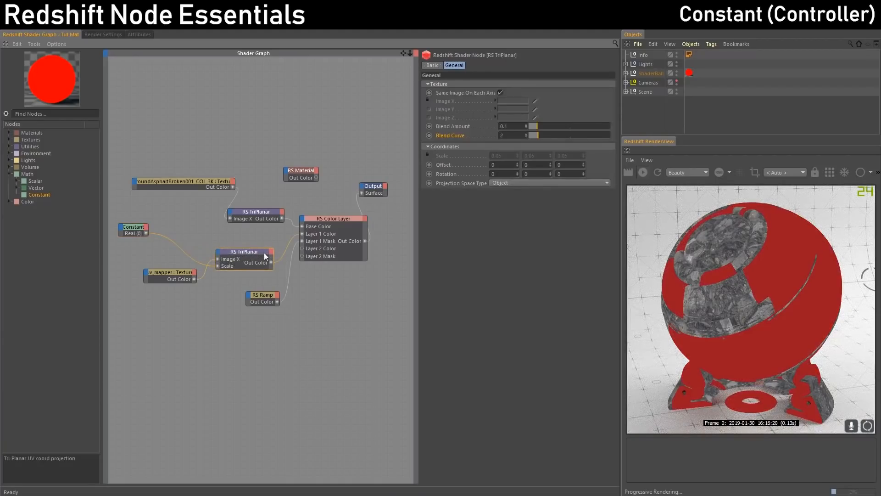
Step: Place the Constant node below the uv_mapper texture node and set its value to 0.01
click(134, 228)
drag(135, 228, 152, 308)
click(470, 93)
text(.01)
key(Return)
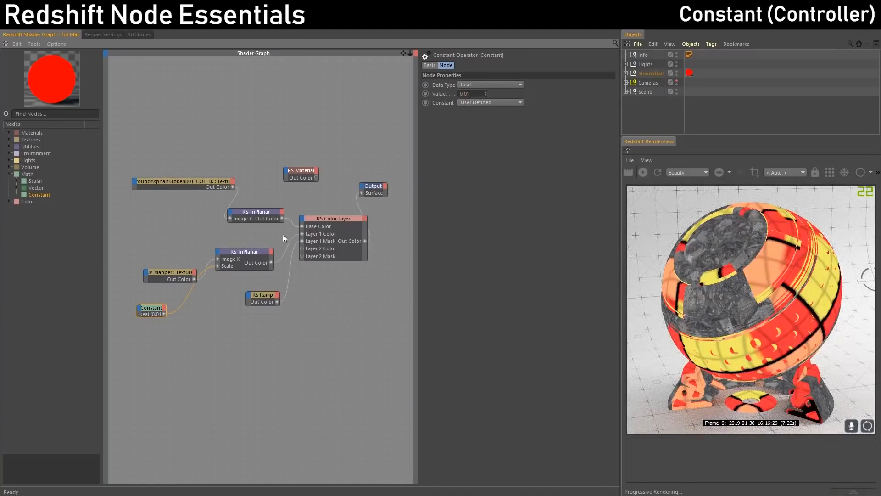
Step: Check the lower TriPlanar's settings and shift the uv_mapper texture and Constant nodes further from it
click(239, 252)
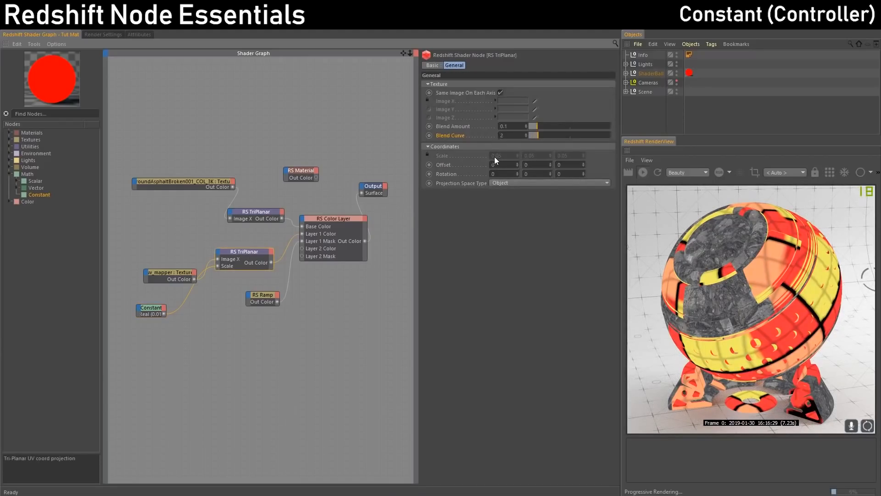
drag(184, 272, 161, 264)
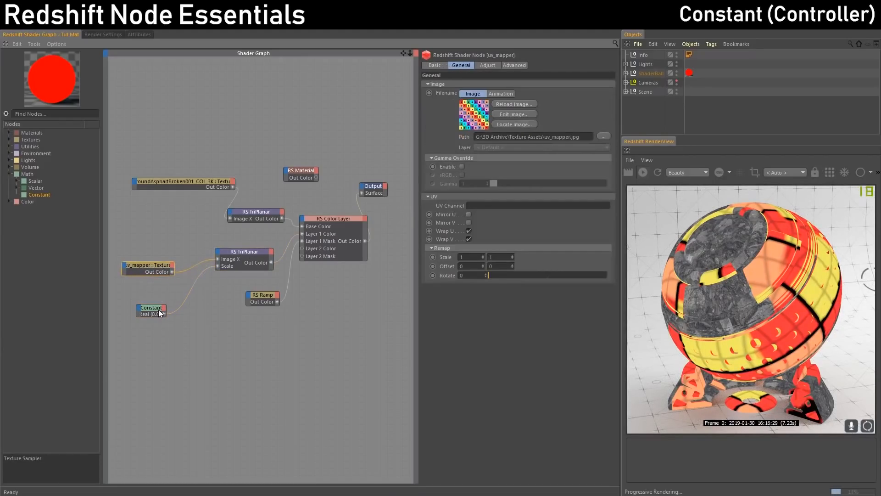
drag(158, 309, 154, 311)
Step: Try a Constant value of 0.02, and settle on 0.1
drag(471, 94, 466, 94)
text(5)
key(BackSpace)
text(2)
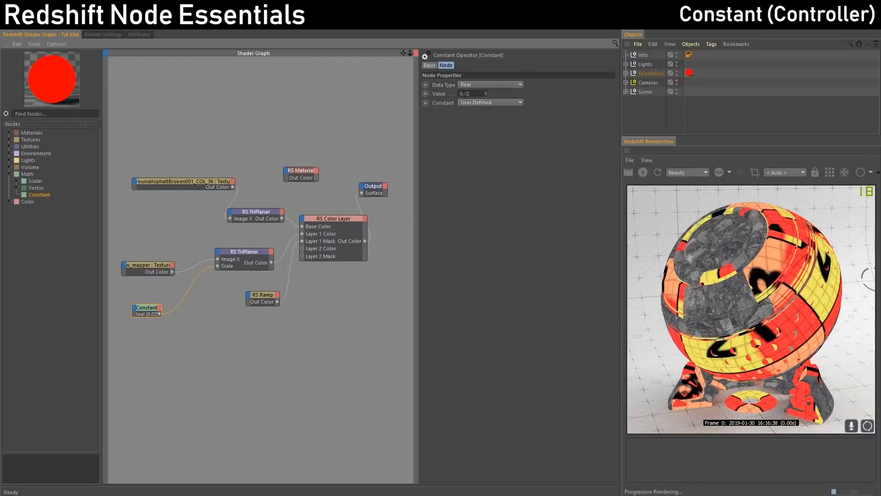
key(BackSpace)
key(Return)
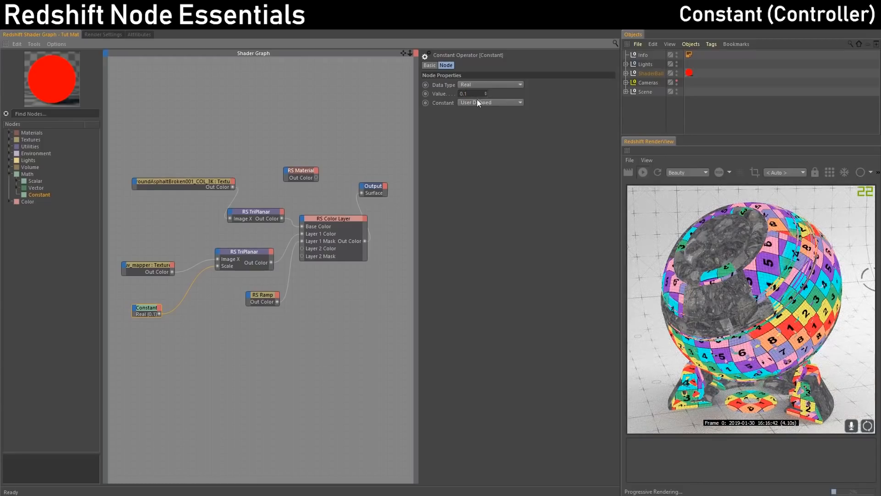
Step: Move the Constant node above the uv_mapper node and also connect it to the upper TriPlanar's Scale input
drag(149, 310, 141, 230)
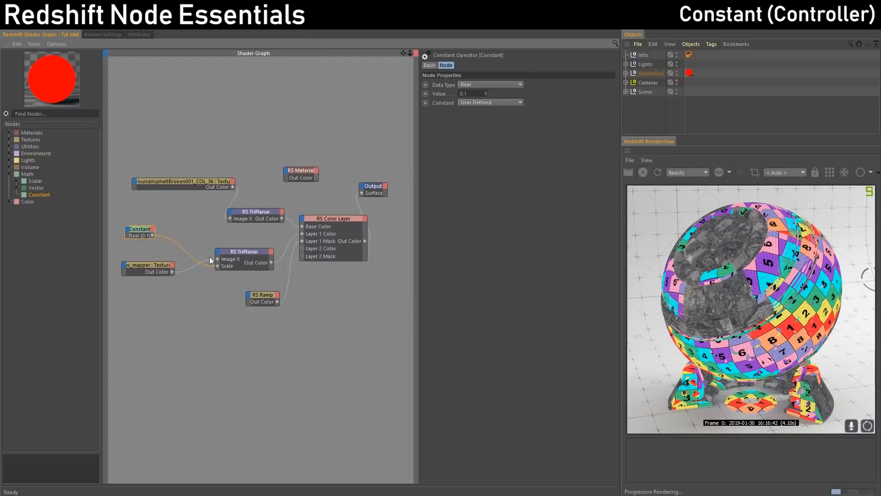
drag(222, 218, 230, 213)
mouse_move(254, 227)
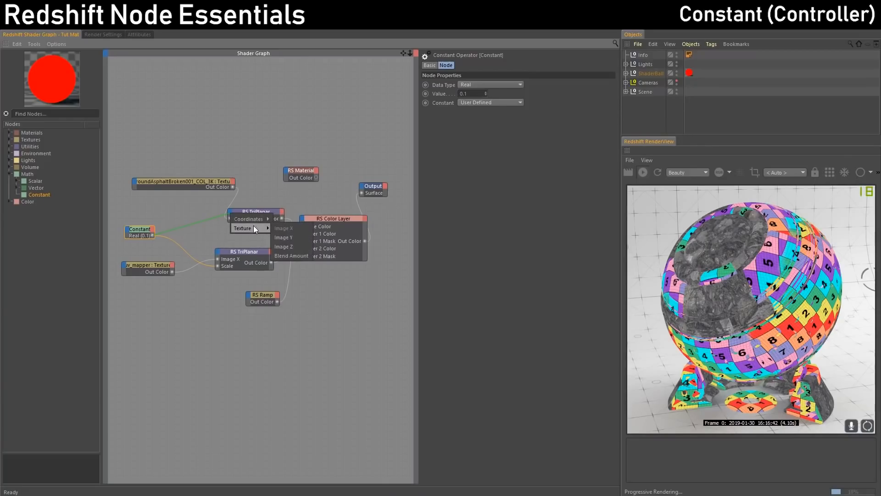
click(280, 217)
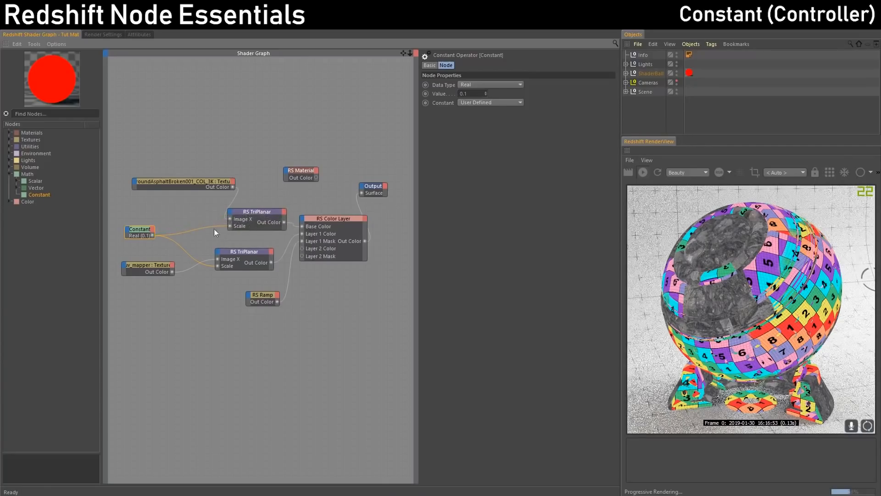
Step: Place the Constant node below uv_mapper and test the shared scale with a value of 0.5, returning it to 0.1
drag(142, 230, 148, 297)
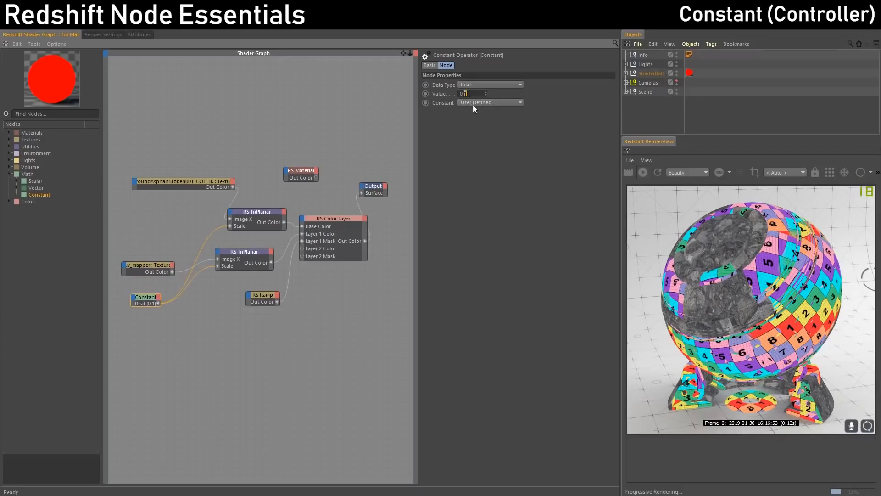
text(5)
key(Return)
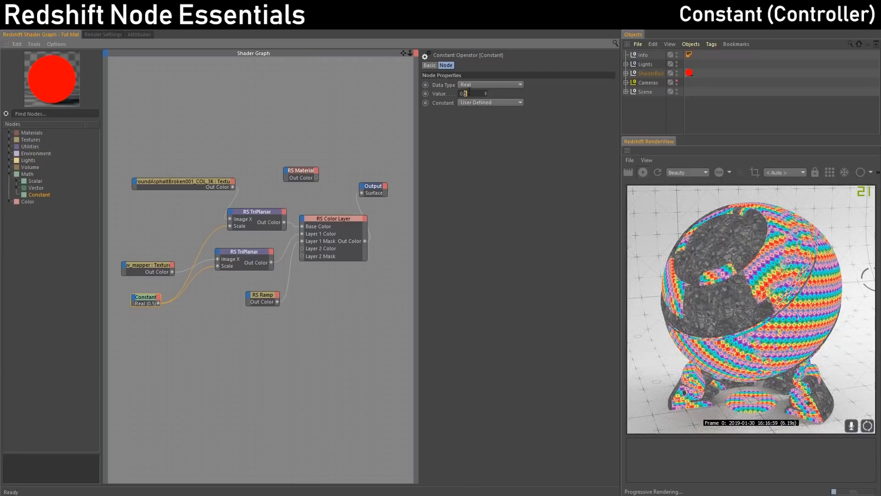
text(1)
key(Return)
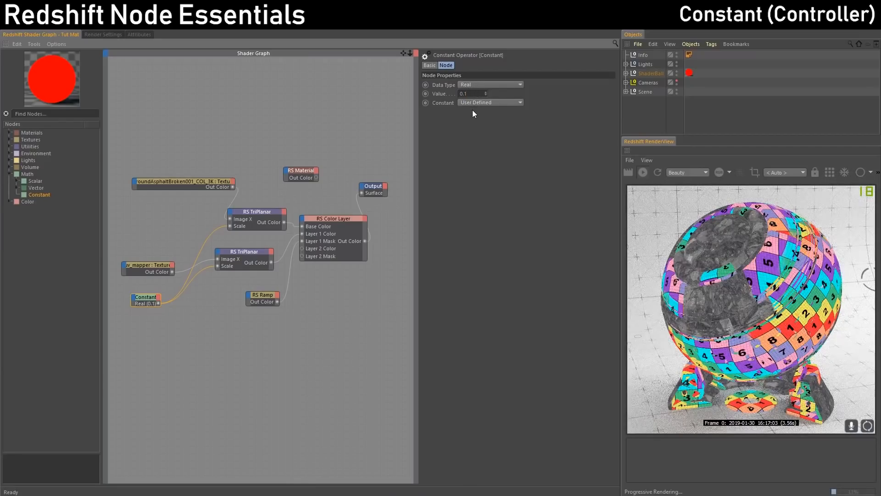
Step: Move the Constant node above uv_mapper, duplicate it, and connect the copy to the Rotation input of both TriPlanar nodes
drag(150, 298, 151, 238)
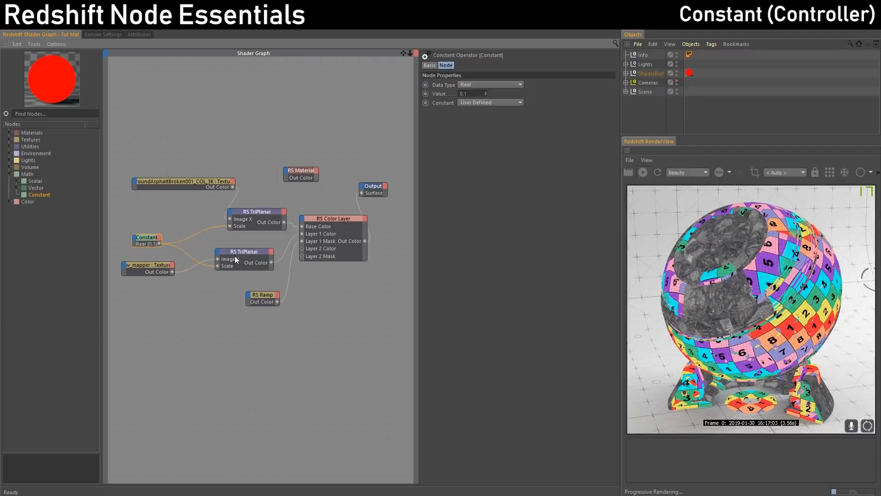
click(235, 257)
drag(148, 241, 220, 253)
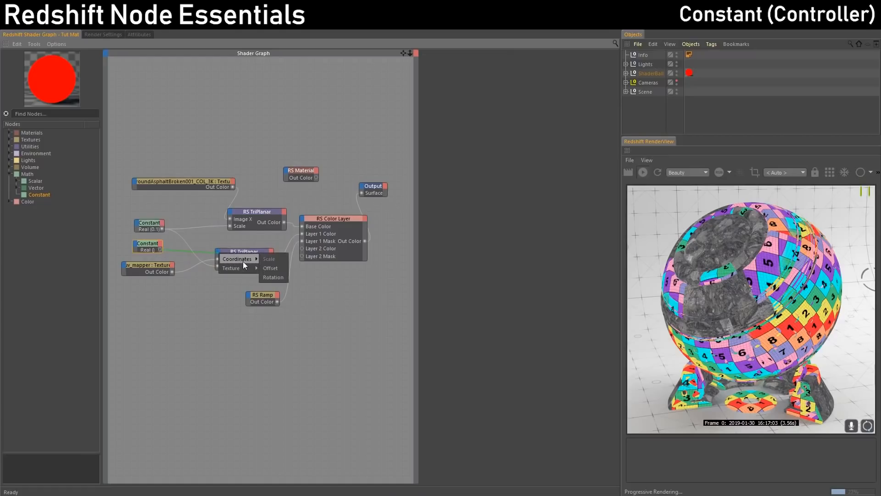
click(272, 270)
drag(160, 250, 228, 215)
mouse_move(251, 227)
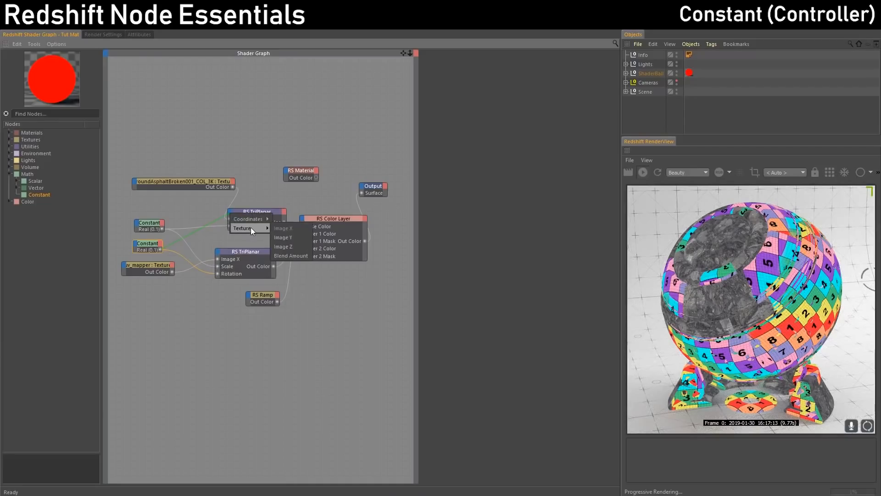
click(293, 227)
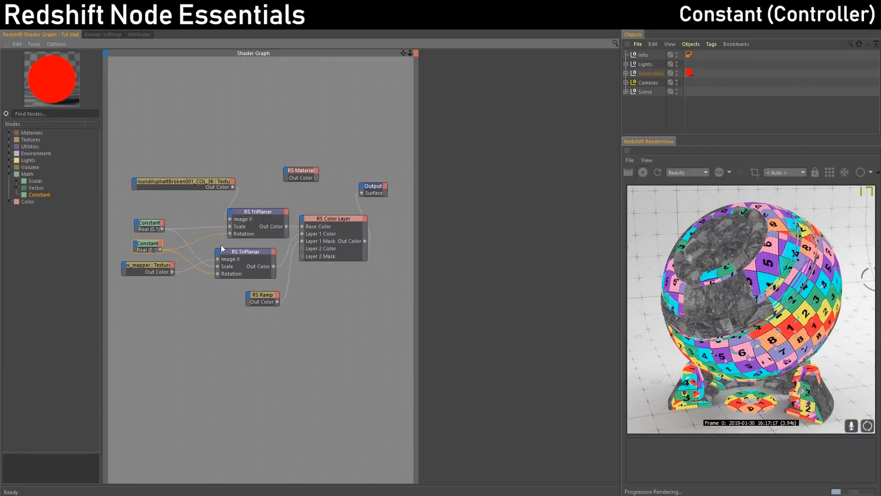
Step: Set the value of the Constant node driving both Rotation inputs to 45
click(155, 246)
double_click(471, 94)
text(45)
key(Return)
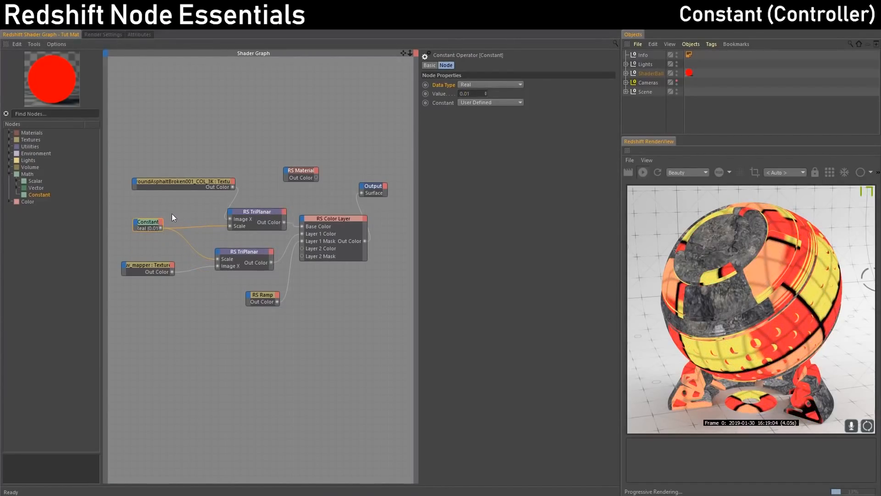
Step: Shift the Constant node feeding both Scale inputs closer to the TriPlanars and change its Data Type to Vector
drag(150, 225, 160, 233)
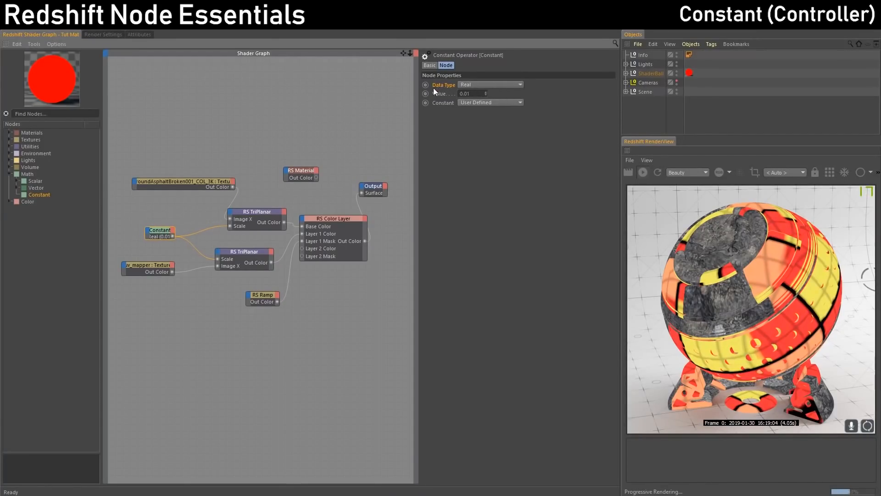
click(478, 84)
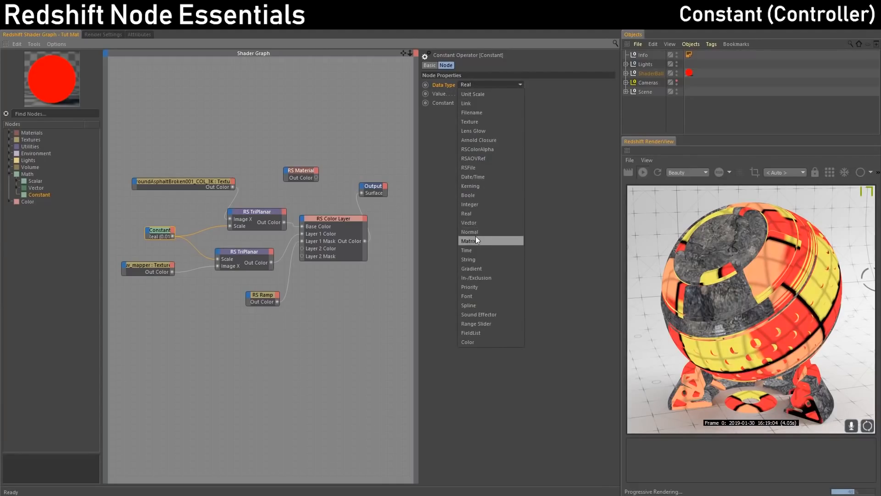
click(472, 222)
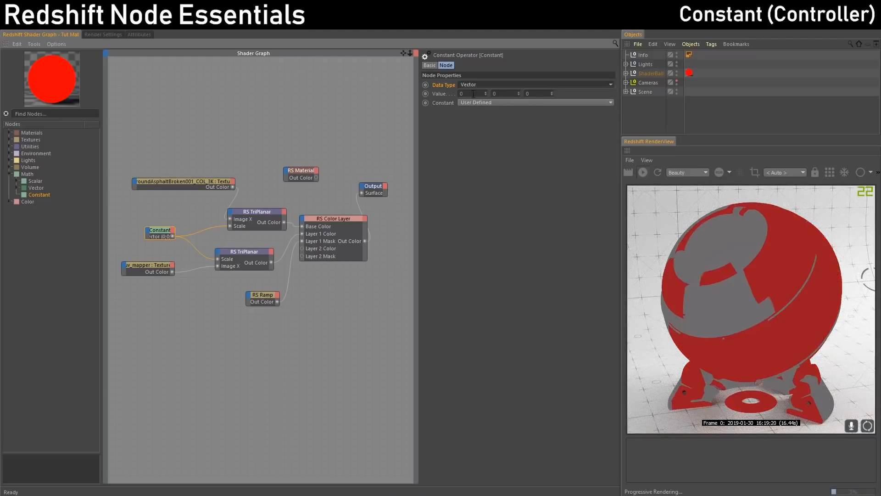
click(494, 94)
text(1)
key(Return)
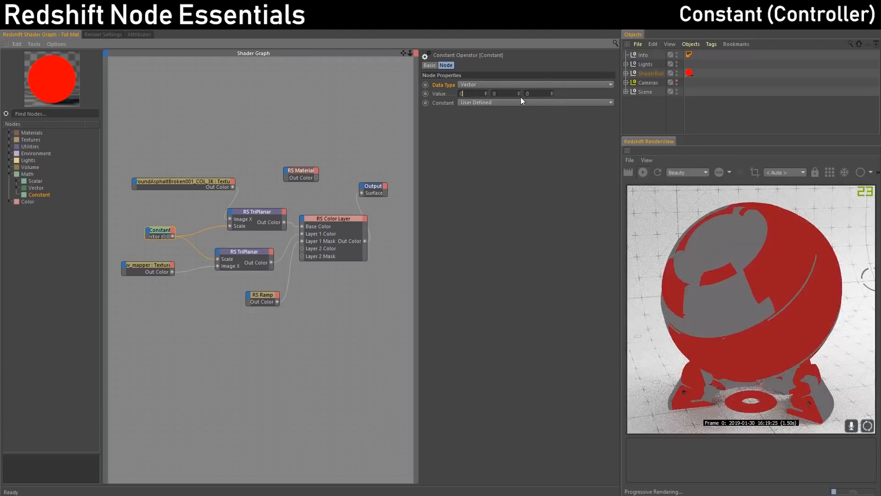
Step: Set all three components of the Constant node's vector value to 0.01
click(466, 93)
text(.01)
key(Tab)
text(.01)
key(Tab)
text(.01)
key(Tab)
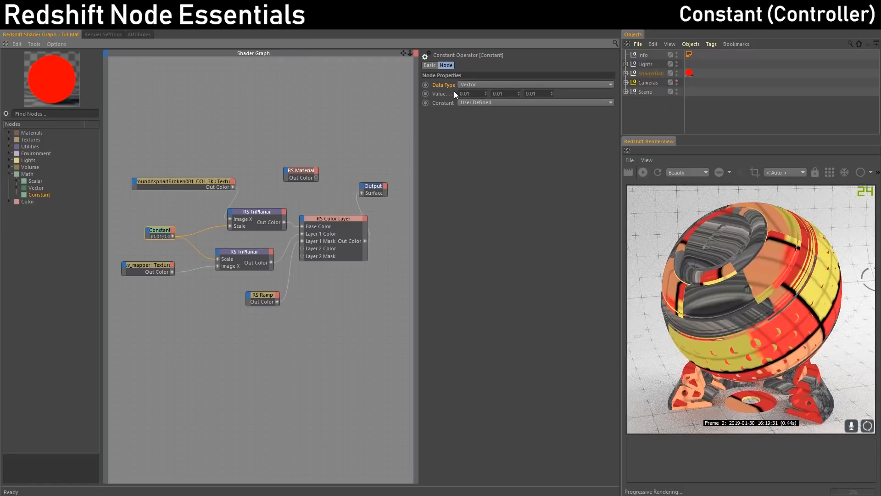
Step: Change the Constant's second vector component to 0.05 and its third to 0.02
drag(501, 93, 533, 93)
text(52)
key(Return)
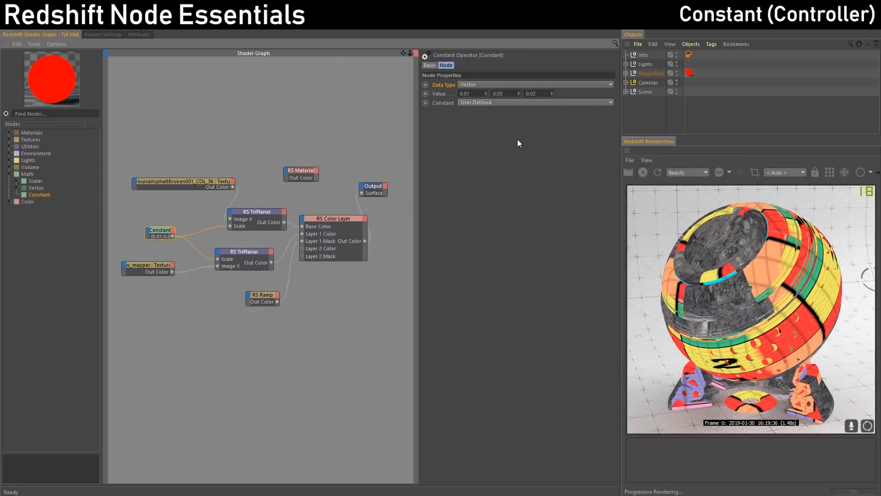
drag(159, 229, 162, 229)
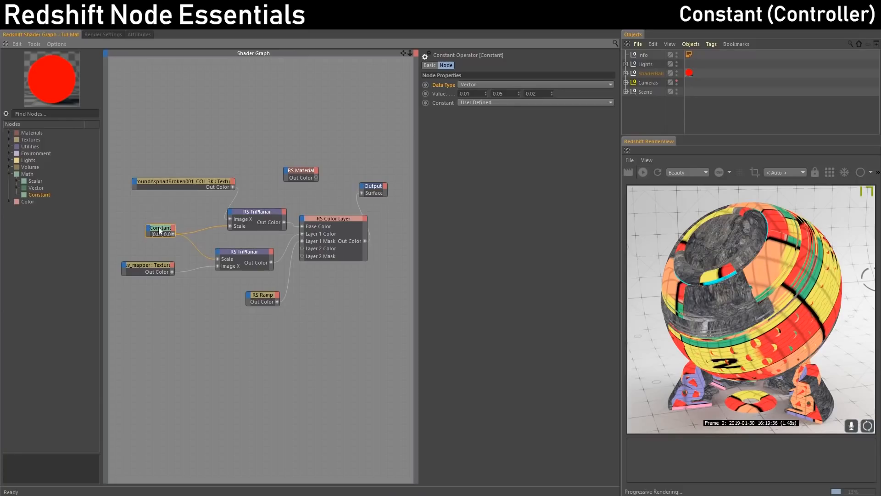
key(BackSpace)
key(BackSpace)
text(1)
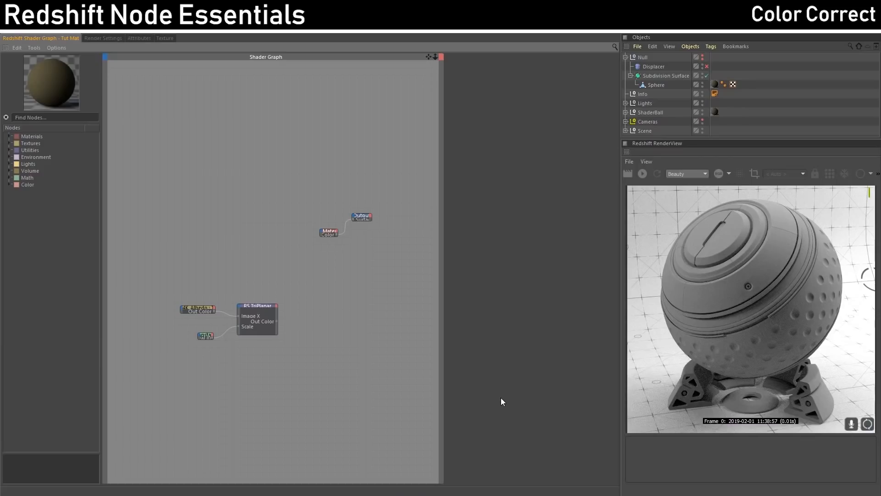
Step: Add a Color Correct node above the TriPlanar and feed the TriPlanar's Out Color into its Input
click(62, 117)
text(color correct)
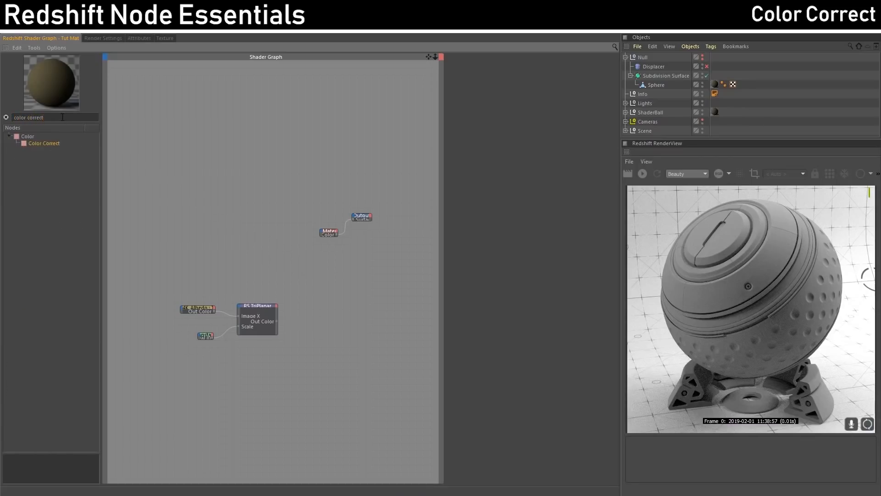
drag(43, 142, 290, 270)
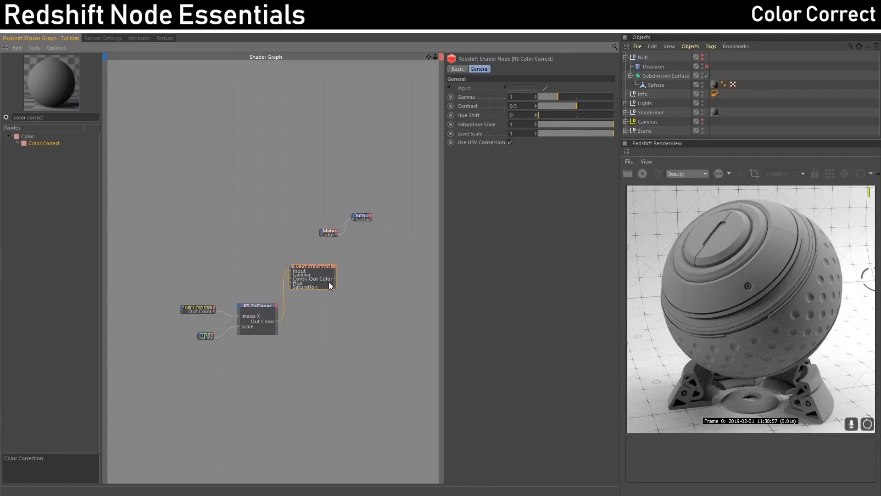
Step: Connect the Color Correct output to the RS Material's Diffuse Color and nudge the Color Correct node closer to the TriPlanar
click(321, 231)
mouse_move(385, 237)
click(479, 239)
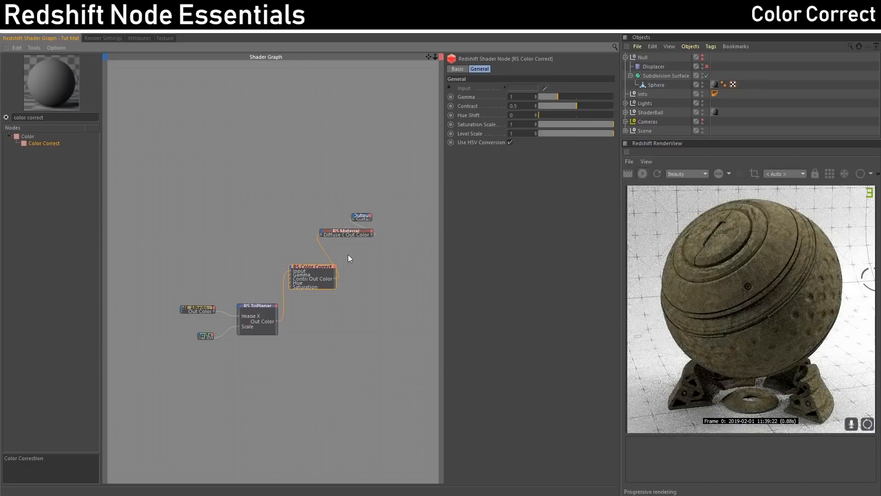
drag(310, 267, 300, 266)
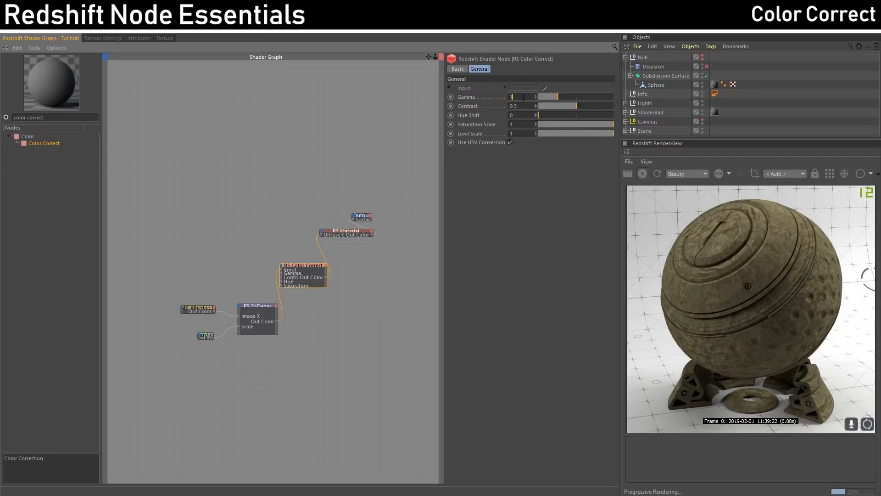
Step: Test the Color Correct node's Gamma at 1.5 and 0.5, and return it to 1
key(Return)
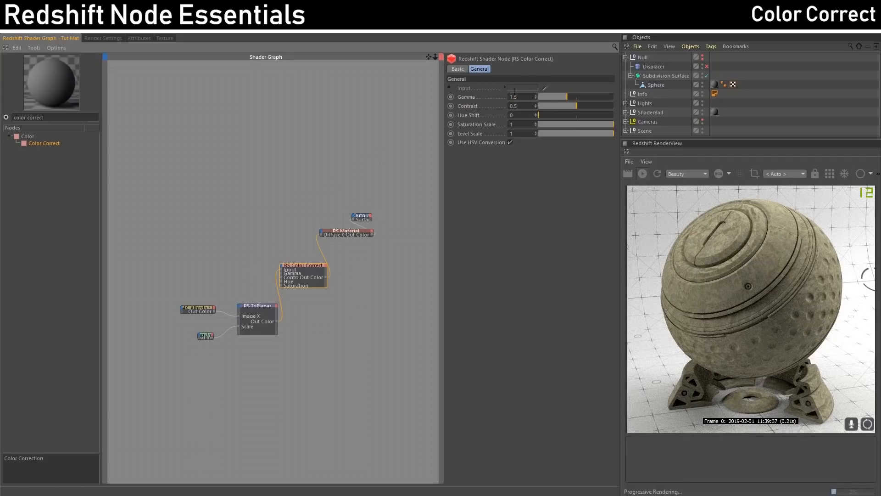
double_click(522, 96)
text(0.5)
key(Return)
double_click(521, 96)
text(1)
key(Return)
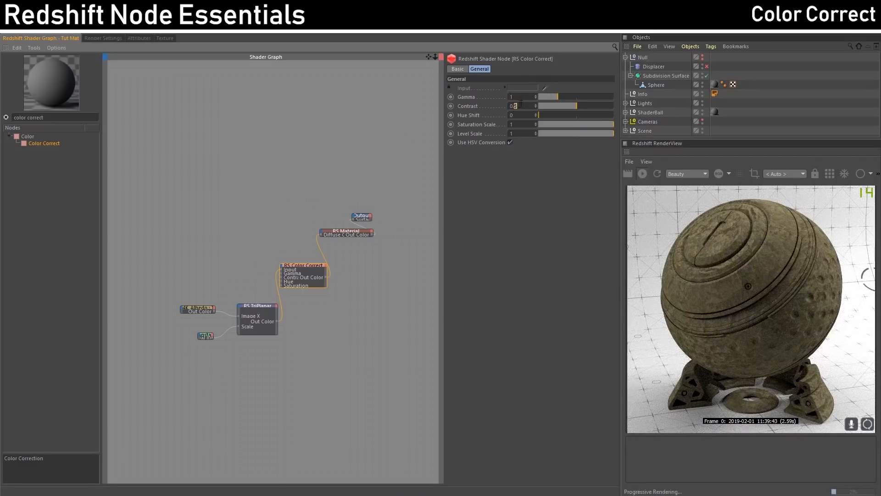
Step: Test Contrast at 0.8 and 0.3 before restoring 0.5, and try different Hue Shift values, returning to 0
text(8)
key(Return)
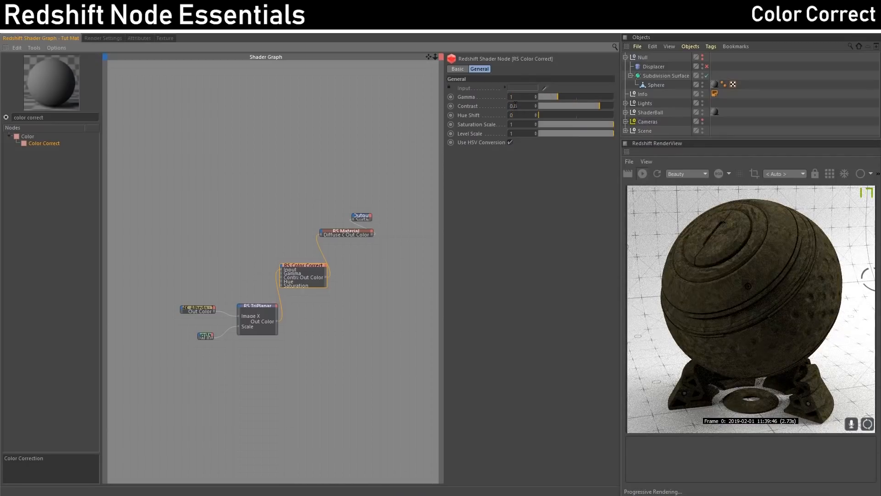
text(3)
key(Return)
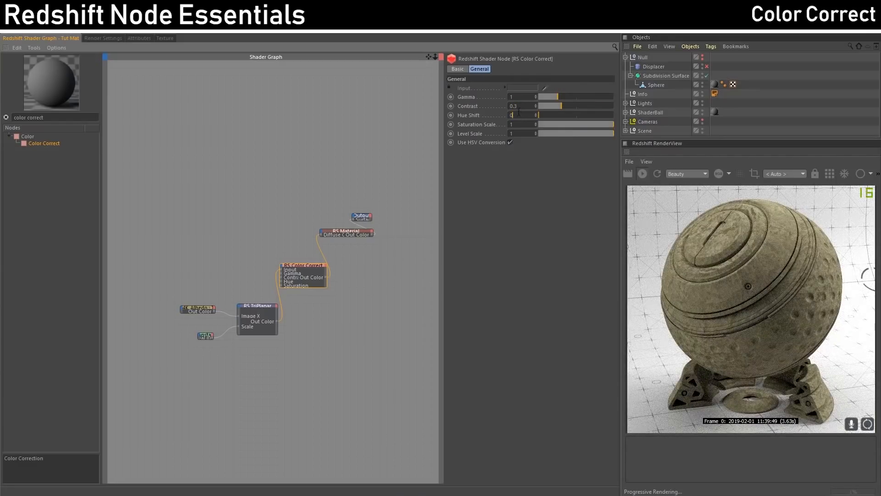
double_click(517, 107)
text(0.5)
key(Return)
click(515, 116)
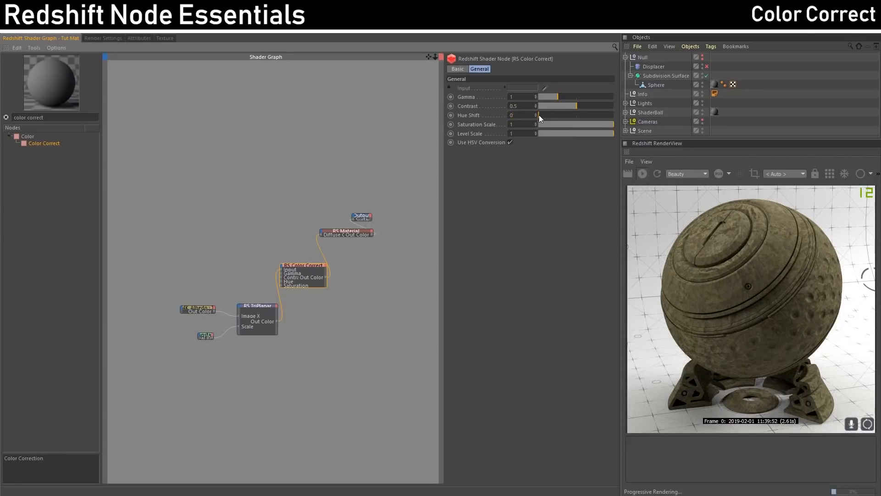
mouse_move(539, 115)
mouse_down()
mouse_move(616, 117)
mouse_move(533, 112)
mouse_up()
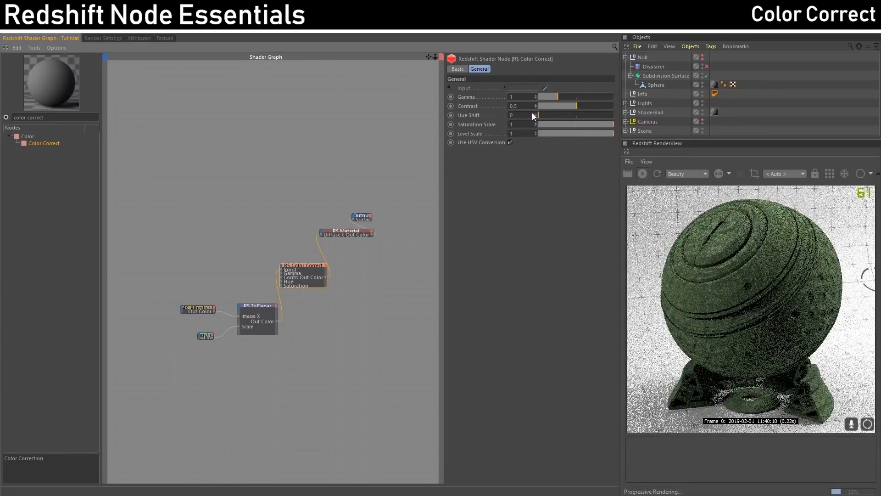
Step: Test the Saturation Scale at 2, 0.3 and 0, and return it to 1
click(524, 124)
double_click(523, 124)
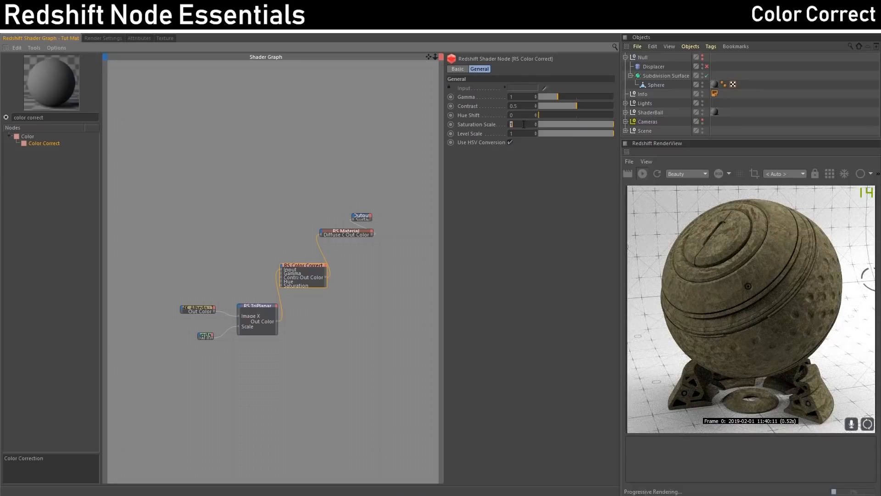
text(2)
key(Return)
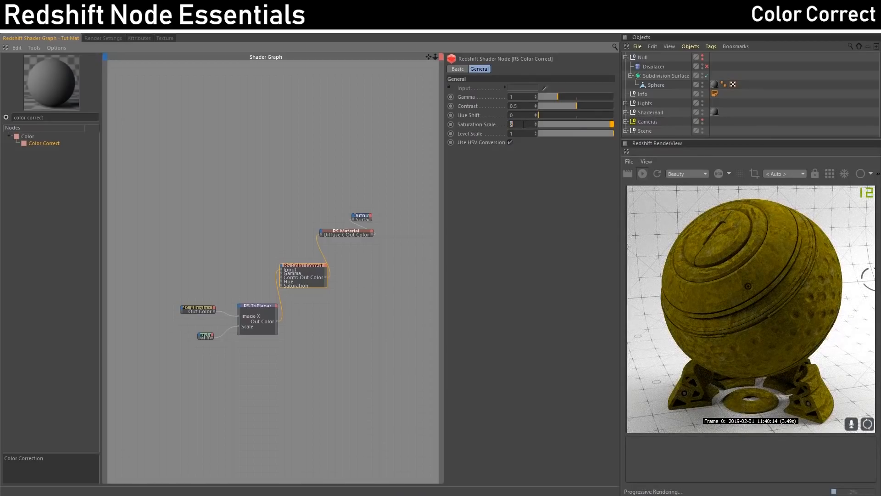
key(BackSpace)
text(.3)
key(Return)
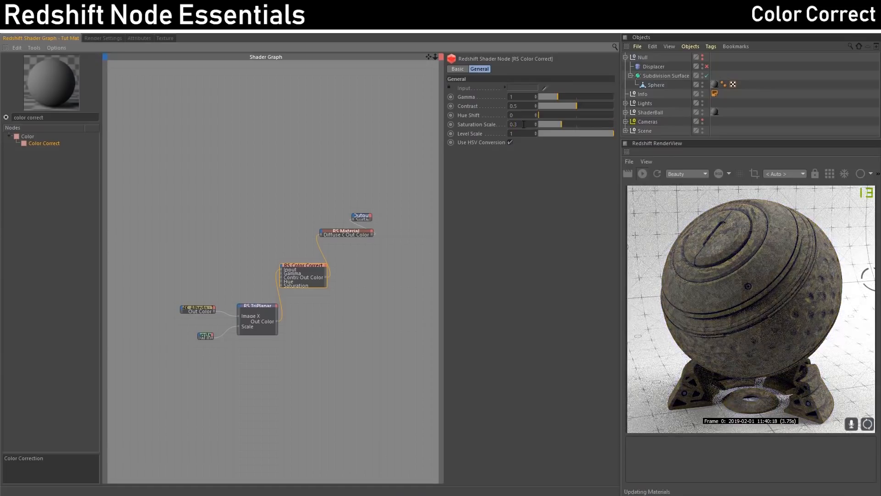
double_click(524, 124)
text(0)
key(Return)
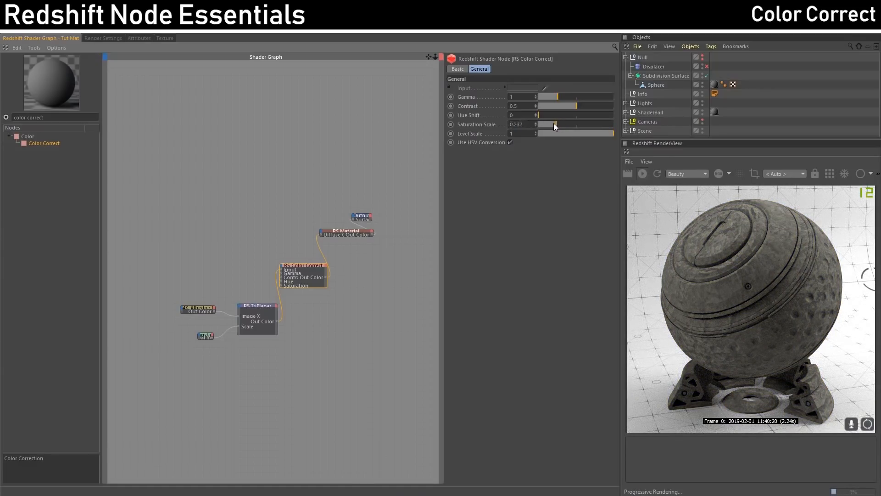
double_click(522, 123)
text(1)
Step: Try the Color Correct node's Level Scale at 2, 0.4 and 0
click(526, 133)
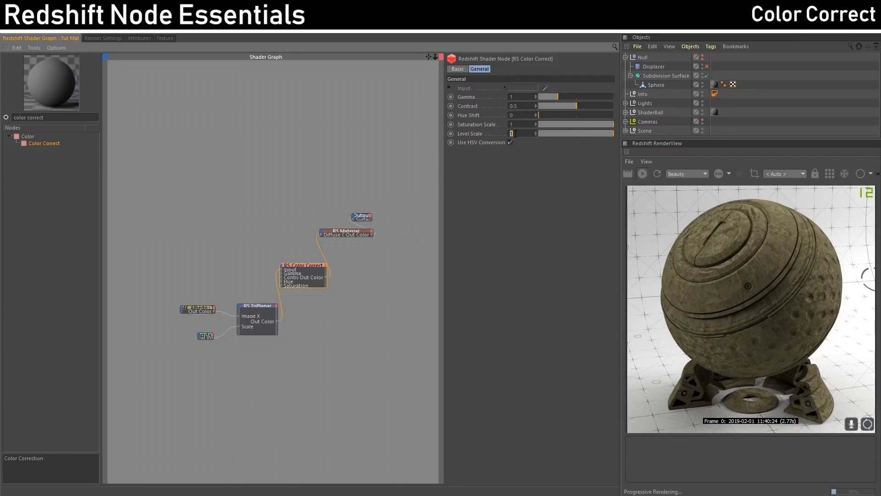
text(2)
key(Return)
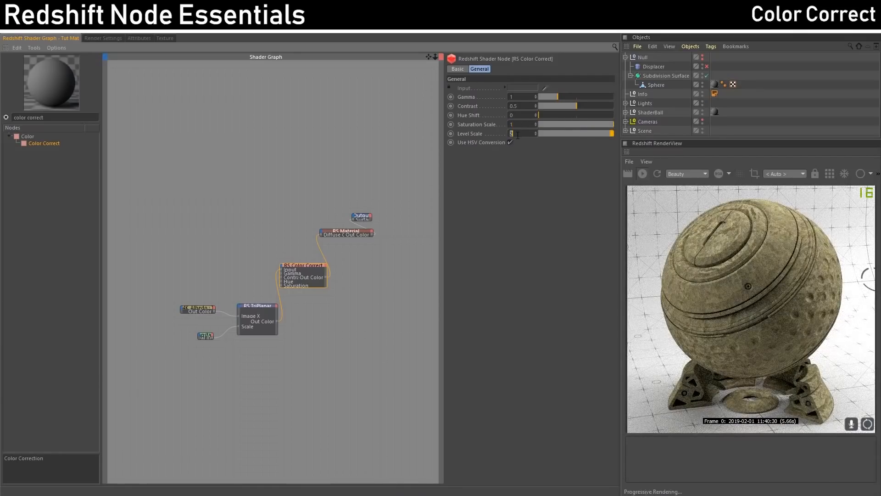
text(0.4)
key(Return)
double_click(517, 135)
text(0)
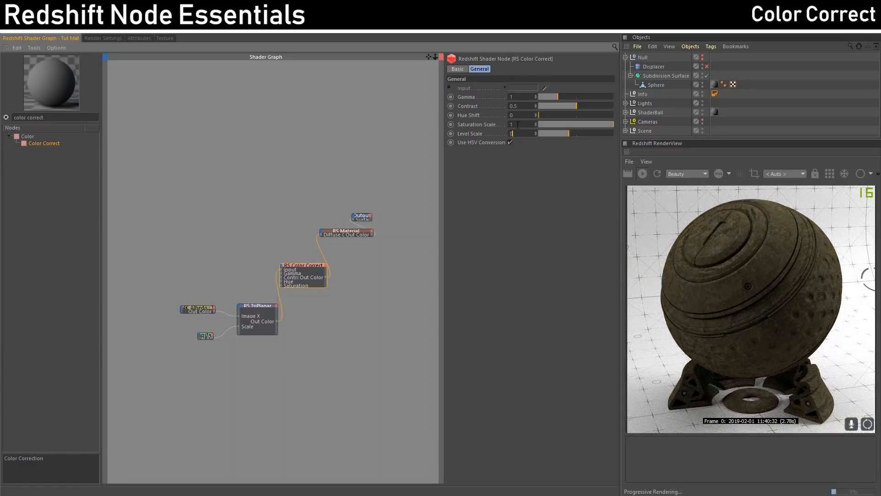
key(Return)
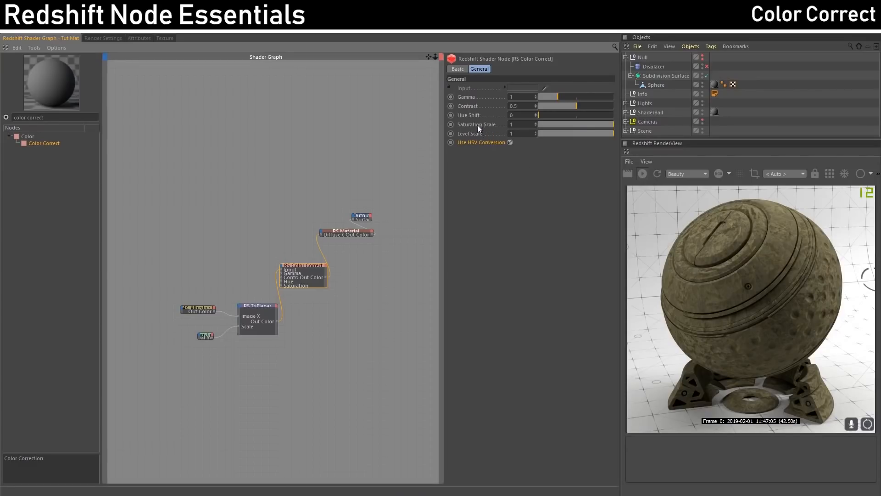
Step: Turn off Use HSV Conversion, test a Saturation Scale of 3, and turn the conversion back on
click(510, 142)
double_click(516, 125)
text(3)
key(Return)
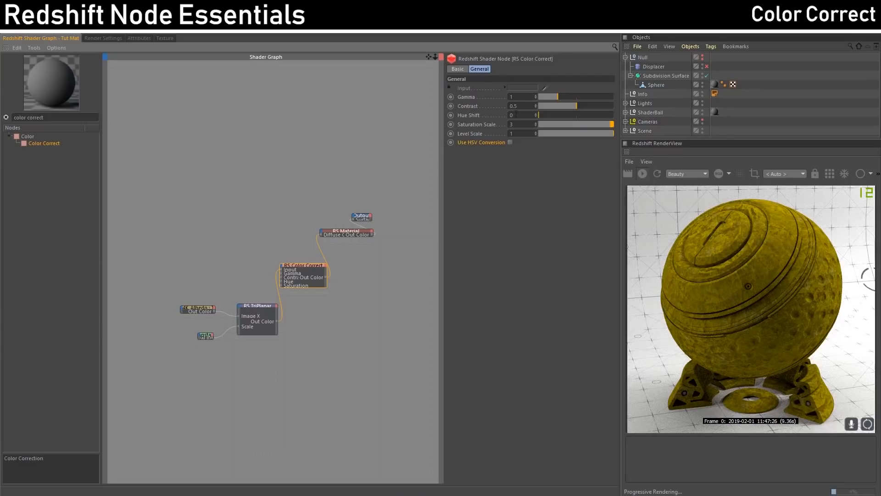
click(510, 142)
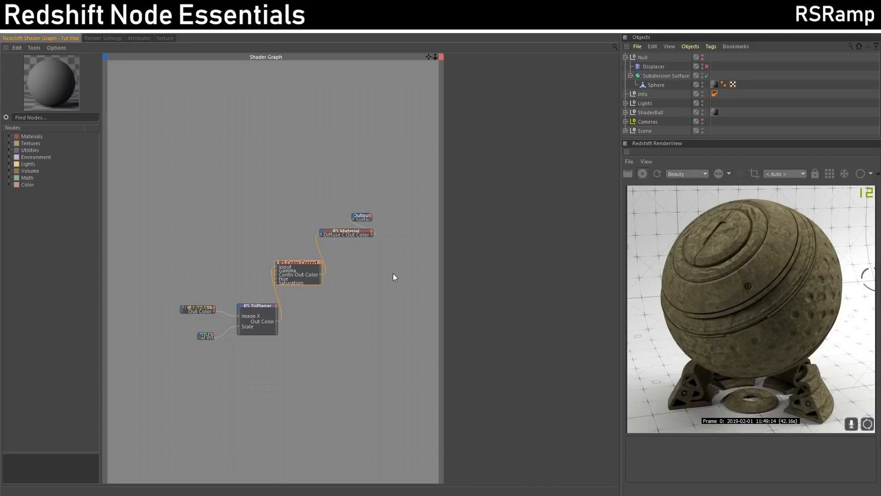
Step: Find the Ramp node, add it above the RS Color Correct node, and select the Color Correct node
click(58, 116)
text(ramp)
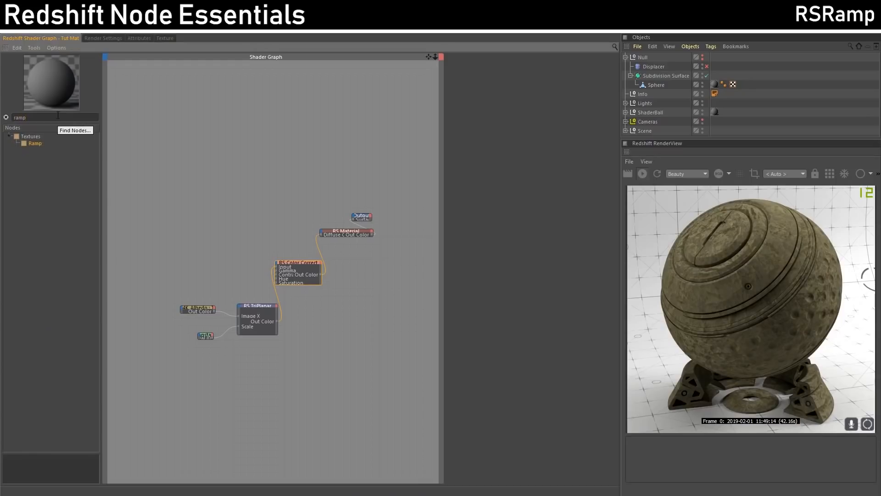
drag(35, 144, 283, 243)
click(314, 272)
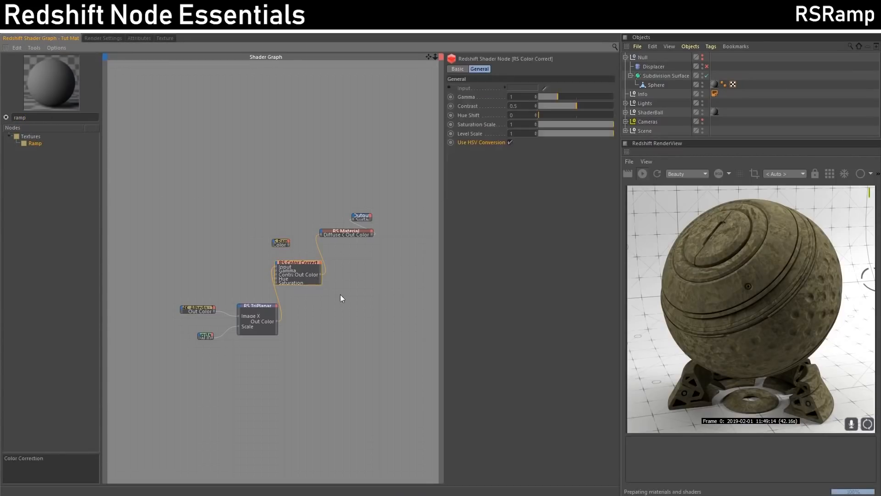
Step: Delete the RS Color Correct node and move the RS Material and Output nodes to clear space above the Ramp node
key(Delete)
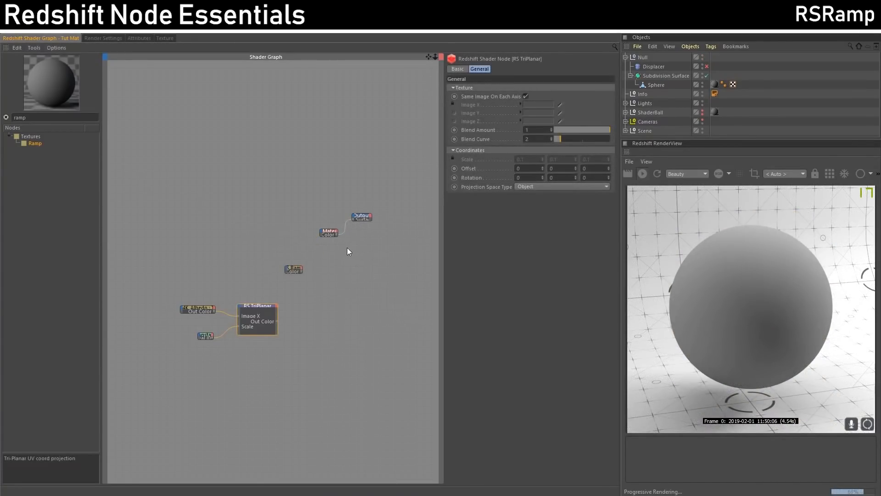
drag(329, 231, 295, 213)
drag(364, 217, 376, 234)
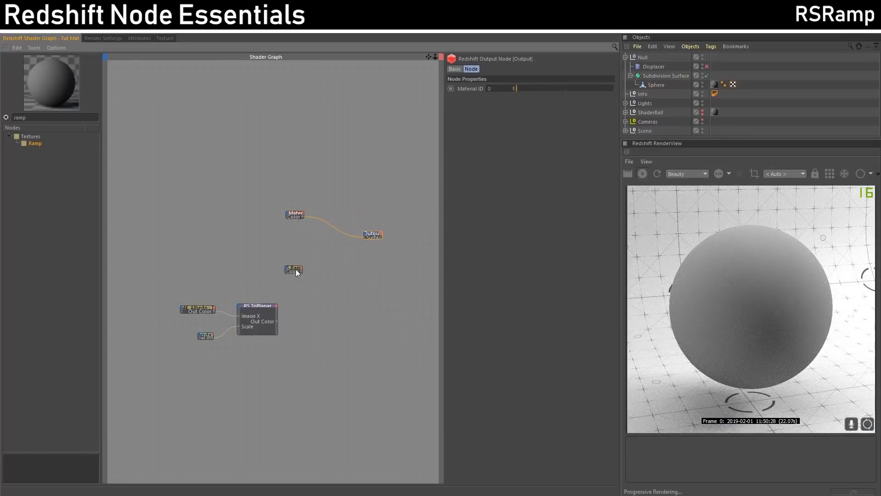
Step: Connect the Ramp node's Out Color directly to the Output node's Surface input, replacing the RS Material connection
click(295, 271)
key(o)
drag(297, 268, 301, 262)
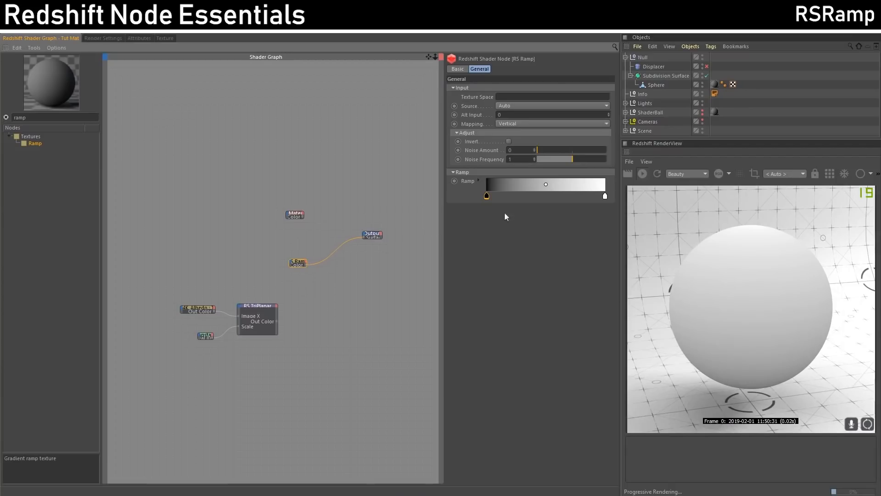
Step: Bring the ramp's black and white knots closer together near the middle and switch the Mapping through Radial to Circular
click(487, 197)
drag(487, 198, 571, 198)
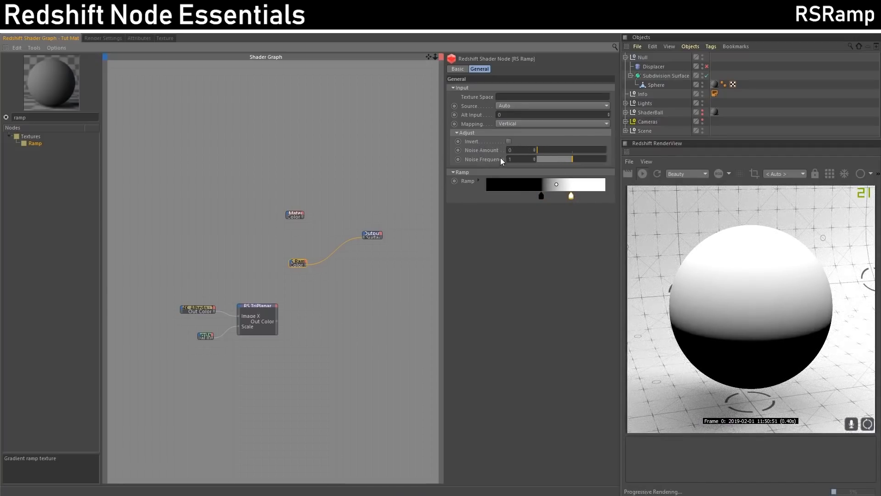
click(505, 123)
click(505, 124)
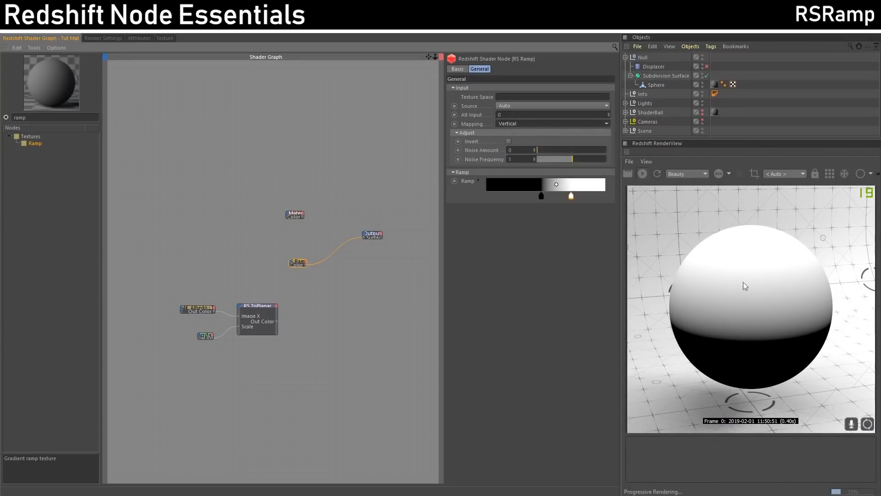
scroll(510, 123, down, 1)
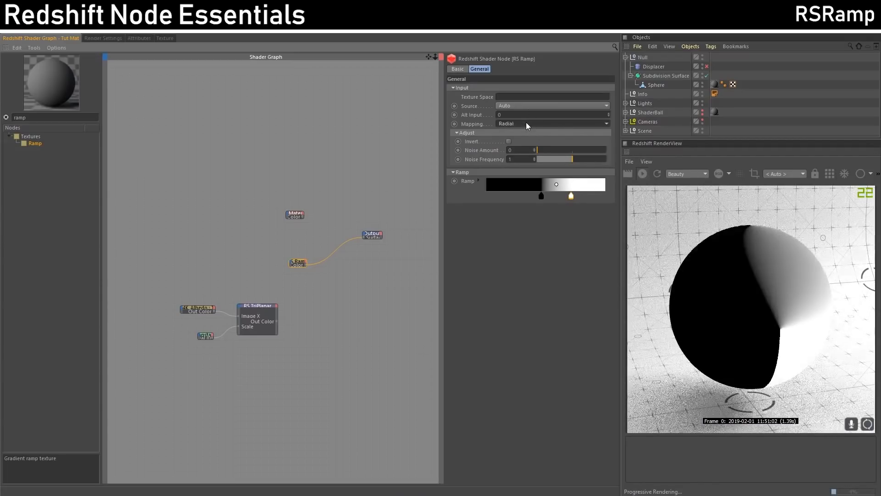
scroll(526, 122, down, 1)
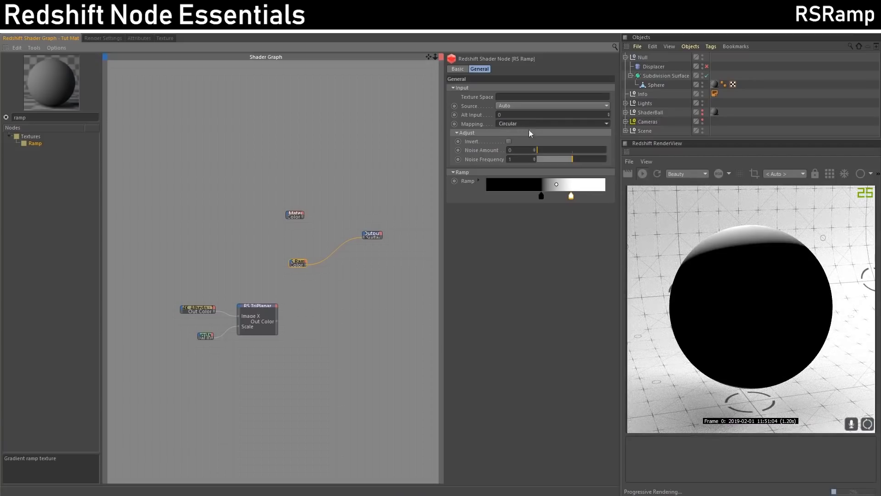
Step: Try the black knot nearer the start of the circular ramp, and spread both knots out to the ramp's ends
drag(542, 196, 507, 197)
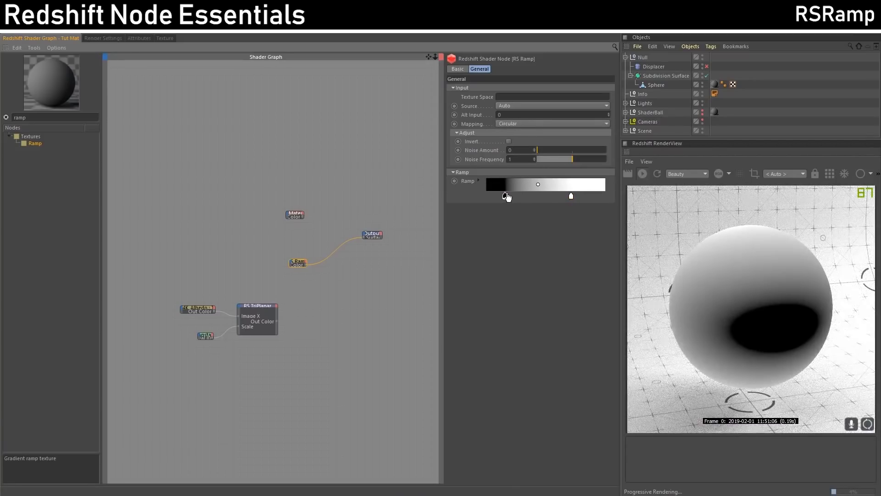
click(529, 123)
click(530, 123)
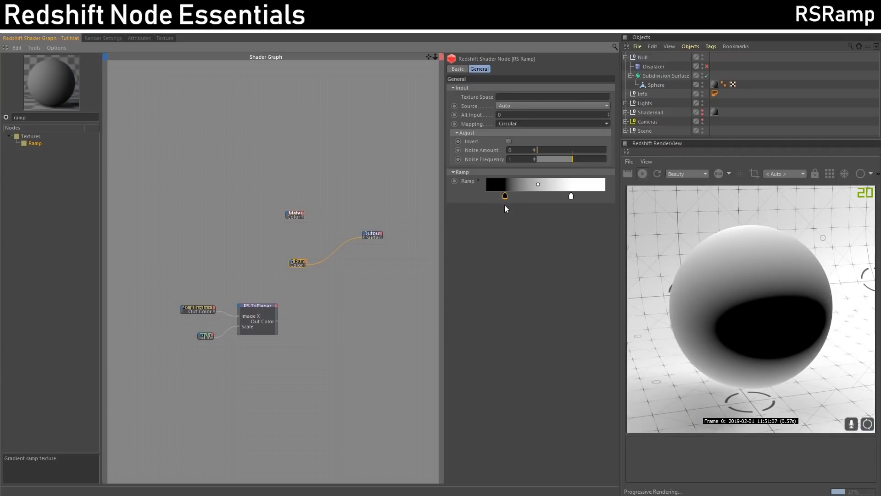
drag(505, 201, 478, 199)
drag(571, 196, 612, 201)
Step: Color the ramp's end knot red and add a blue knot with a hue of 251° just past the middle
double_click(605, 196)
drag(665, 216, 729, 215)
click(597, 238)
click(550, 196)
double_click(550, 196)
click(598, 207)
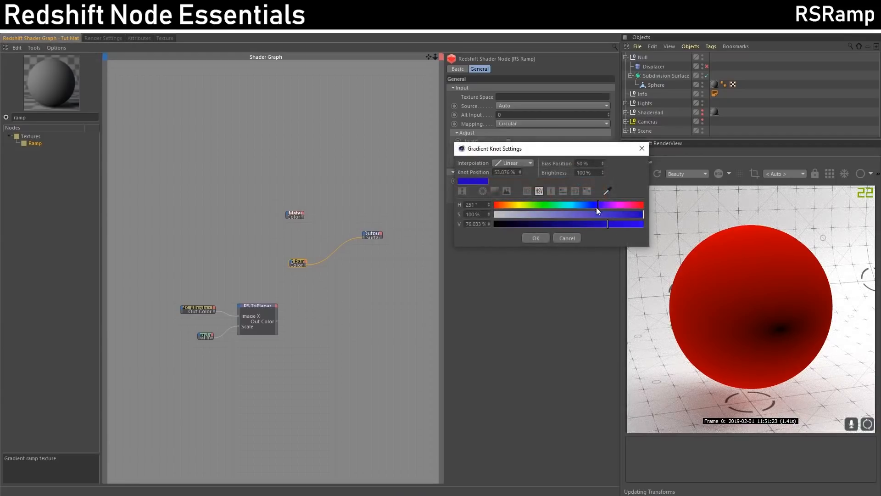
click(544, 236)
Step: Shift the black, blue and red knots closer together along the ramp and set the Mapping to Vertical
drag(486, 196, 515, 196)
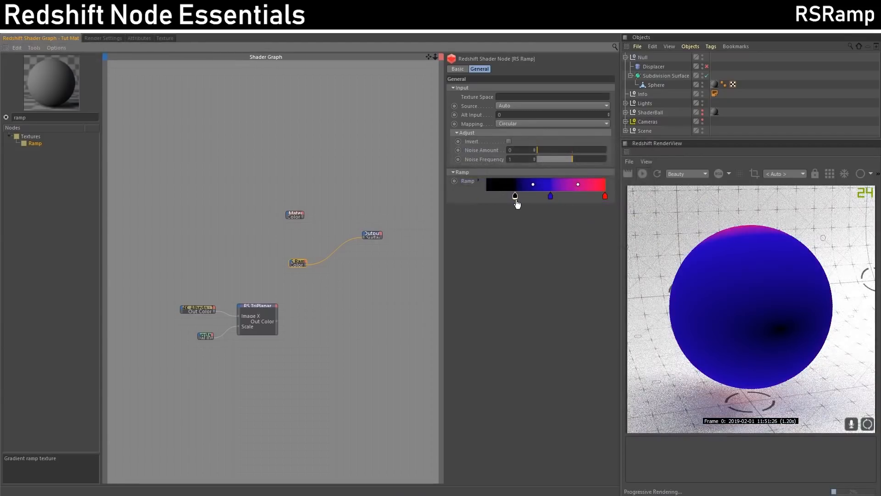
drag(607, 197, 503, 198)
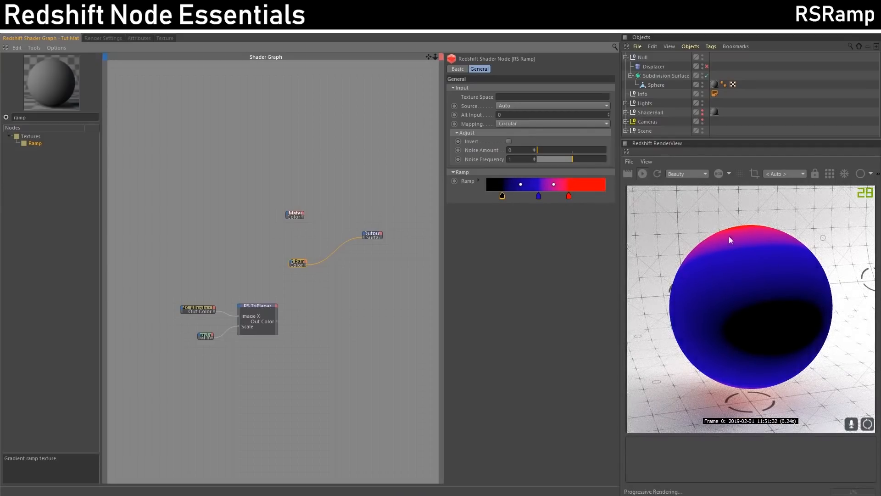
click(530, 124)
click(527, 133)
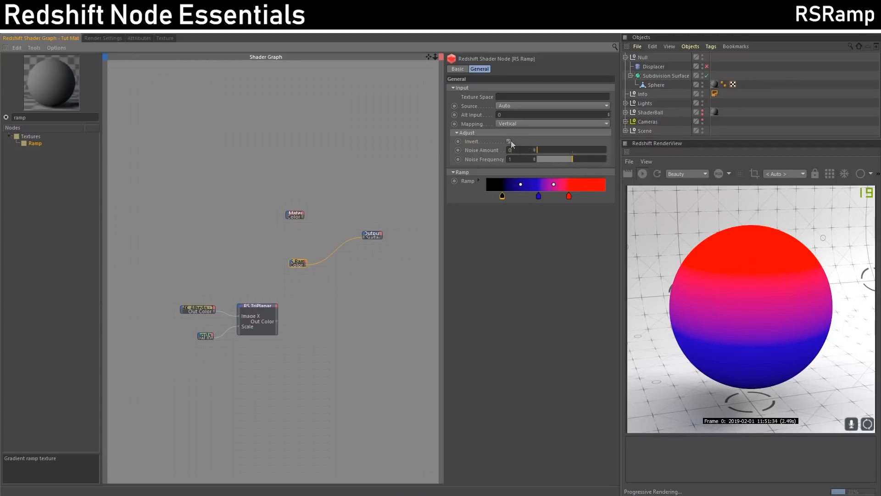
Step: Try a small Noise Amount on the ramp and settle on 0.1
click(520, 151)
text(.1)
key(BackSpace)
text(01)
key(Return)
click(516, 149)
key(BackSpace)
key(Return)
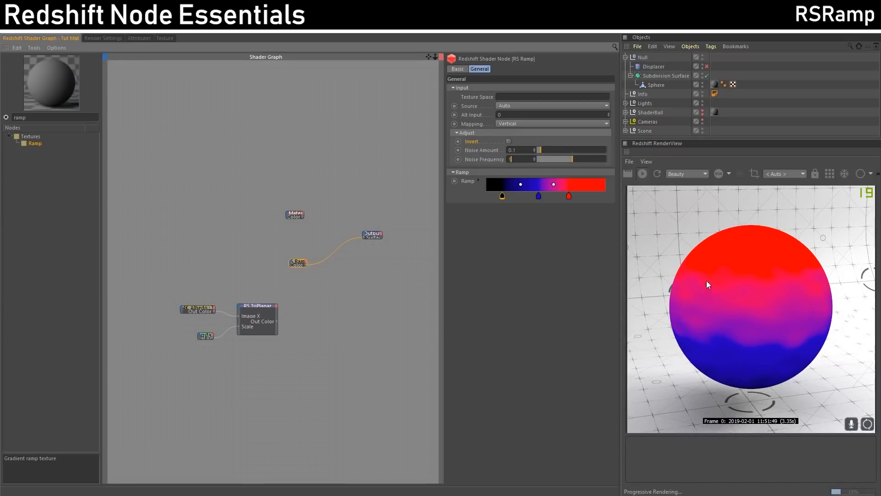
Step: Test the ramp's Noise Frequency at 0.25 and at 5
double_click(517, 158)
text(.25)
key(Return)
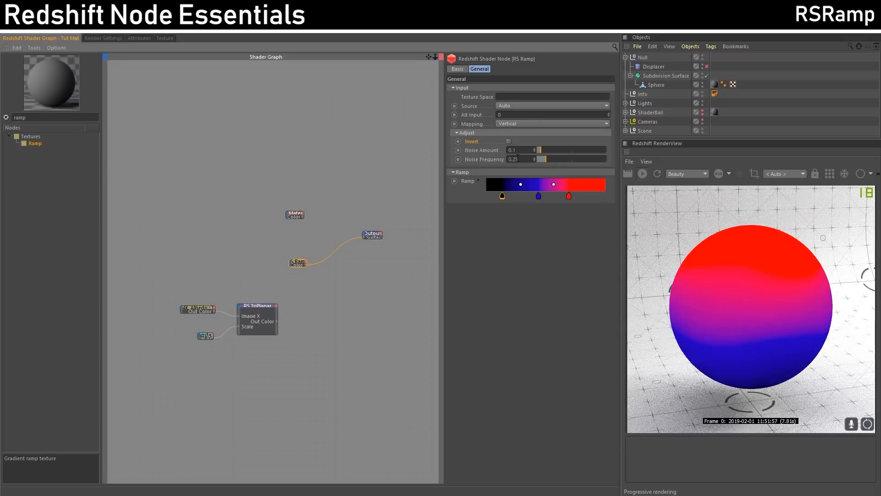
double_click(512, 159)
text(5)
key(Return)
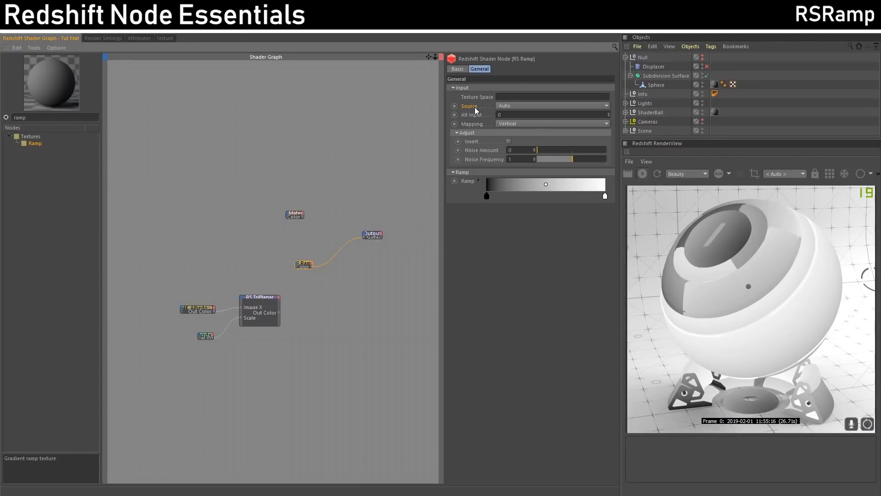
Step: Set the default black-to-white ramp's Source to UV Map and point out its black and white end knots
click(525, 106)
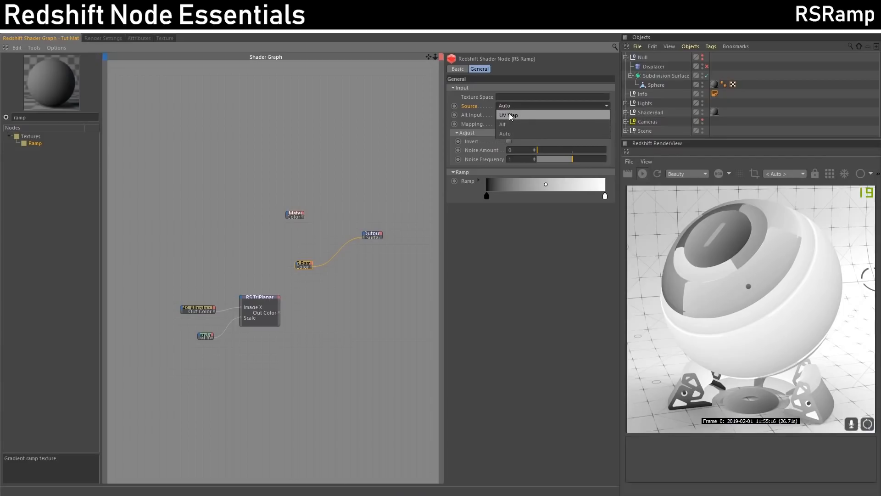
click(508, 115)
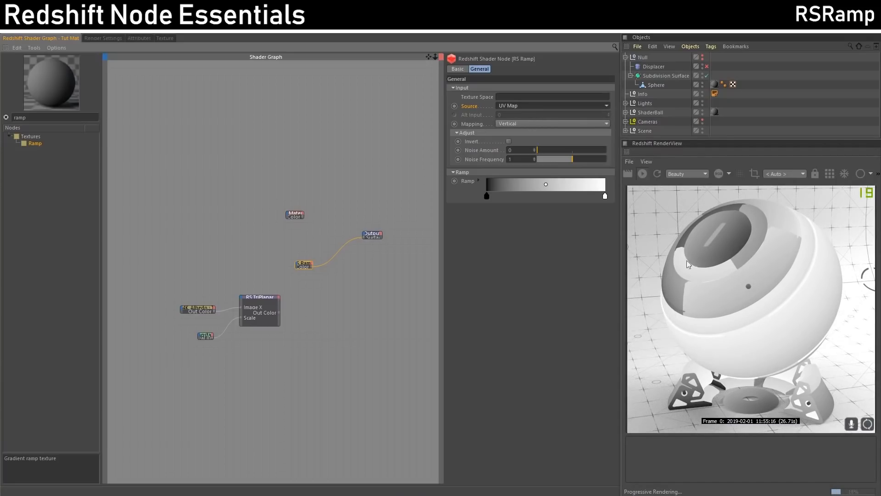
mouse_move(487, 202)
mouse_move(487, 199)
mouse_down()
mouse_move(518, 198)
mouse_move(488, 198)
mouse_up()
mouse_move(604, 197)
mouse_down()
mouse_move(557, 197)
mouse_move(605, 196)
mouse_up()
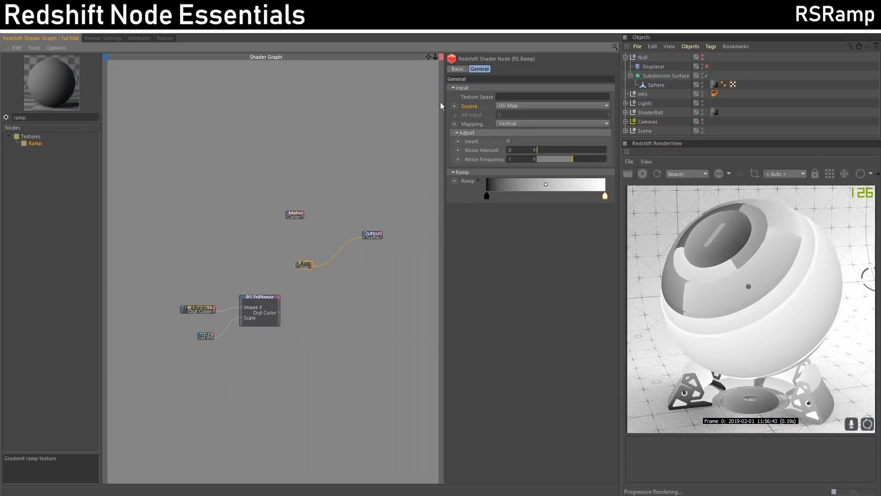
Step: Set the ramp's Source to Alt and connect the RS TriPlanar node's Out Color to the Ramp's Alt Input
click(512, 107)
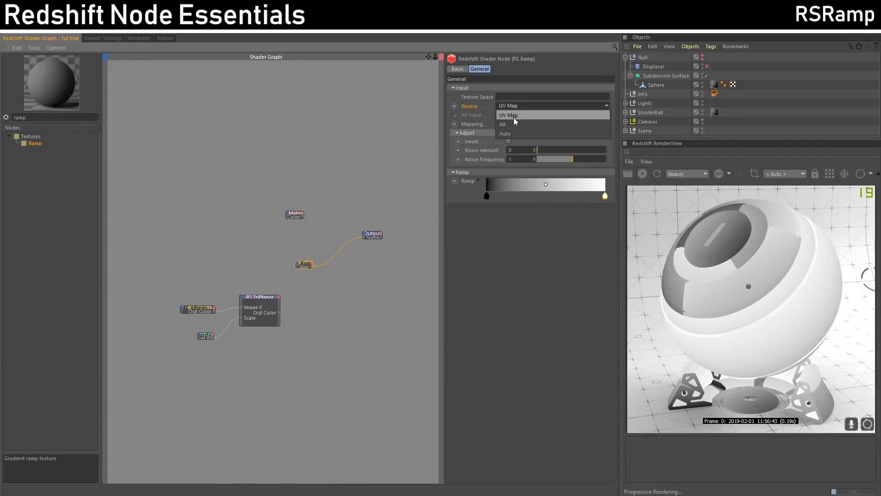
click(512, 124)
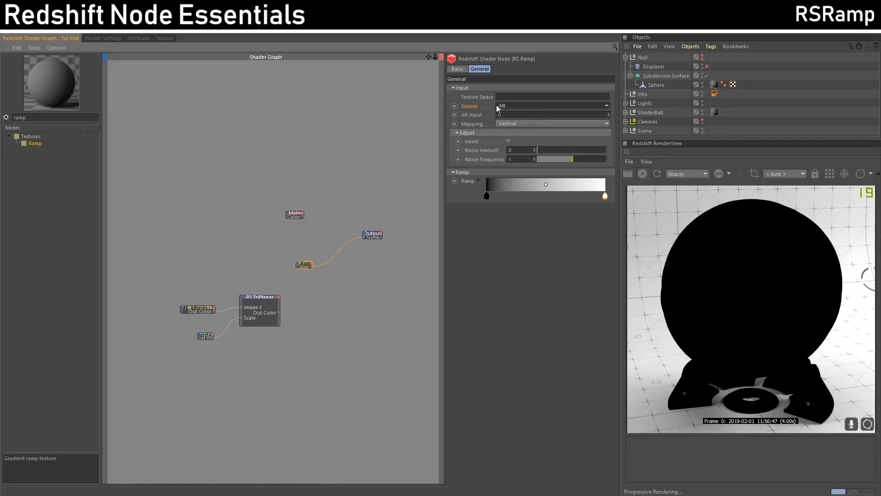
drag(265, 299, 266, 296)
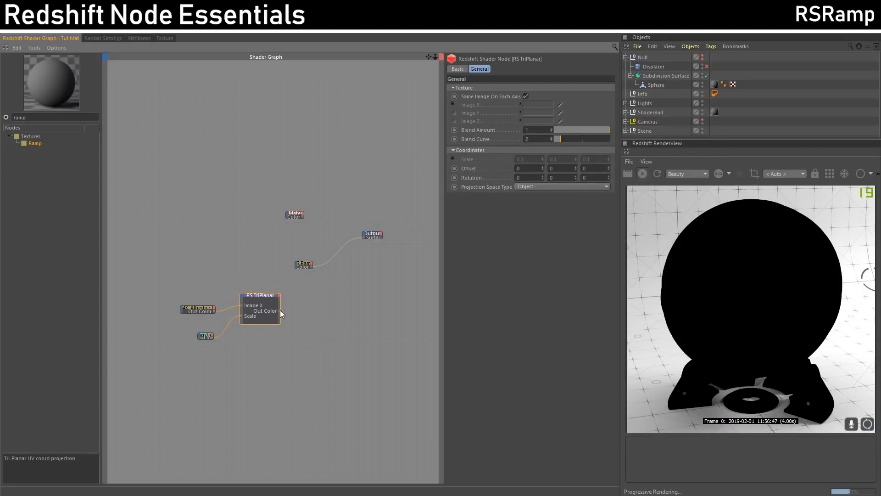
drag(279, 310, 304, 301)
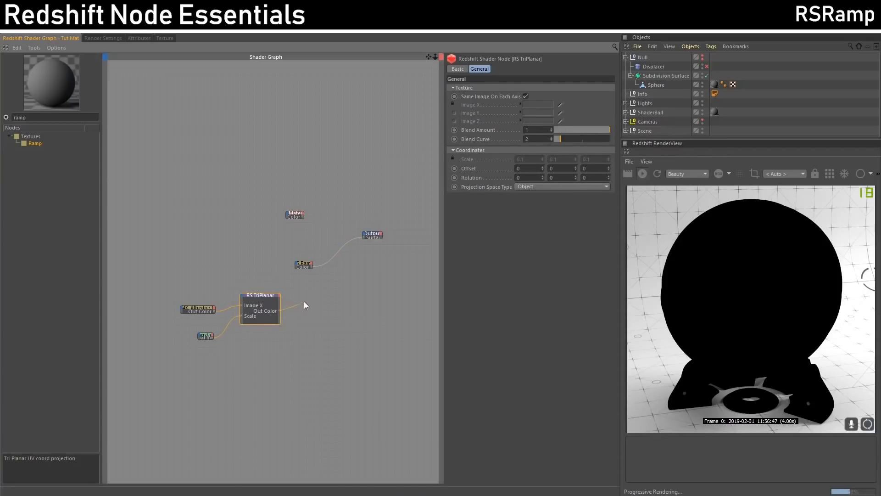
drag(297, 261, 296, 261)
click(303, 265)
click(306, 265)
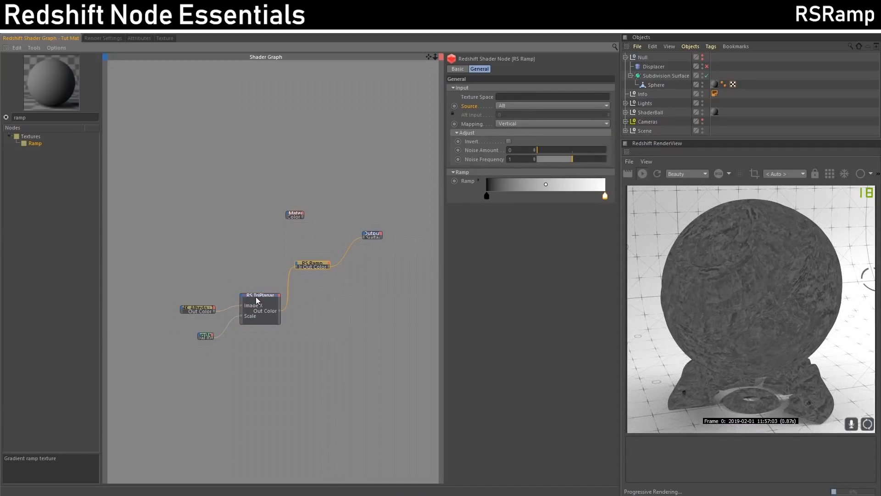
drag(307, 263, 306, 266)
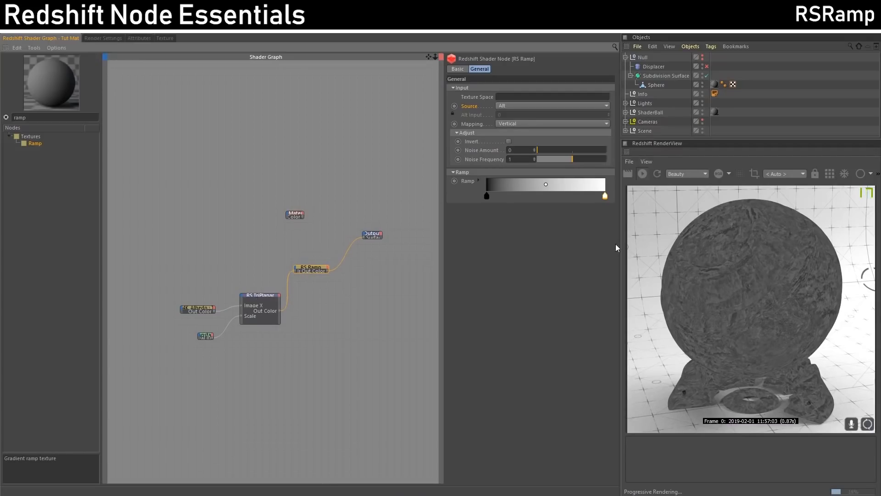
Step: Compare the ramp with its Source set to UV Map, and set the Source to Auto
click(519, 108)
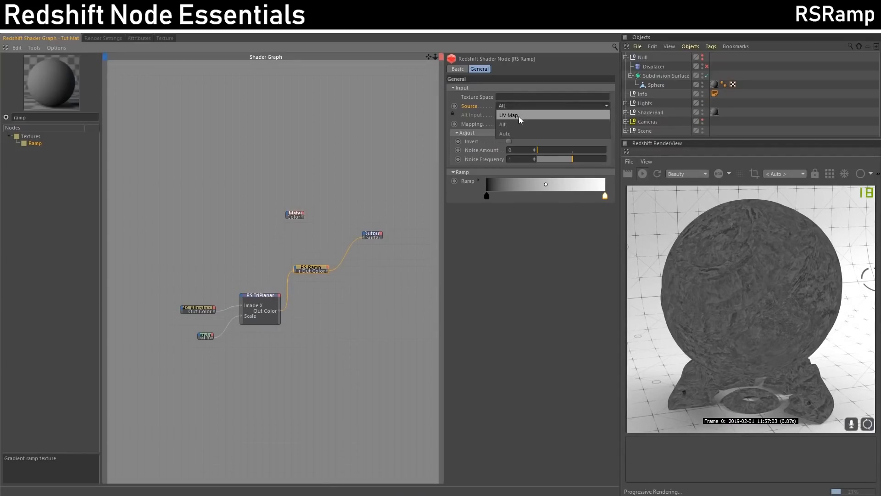
click(519, 114)
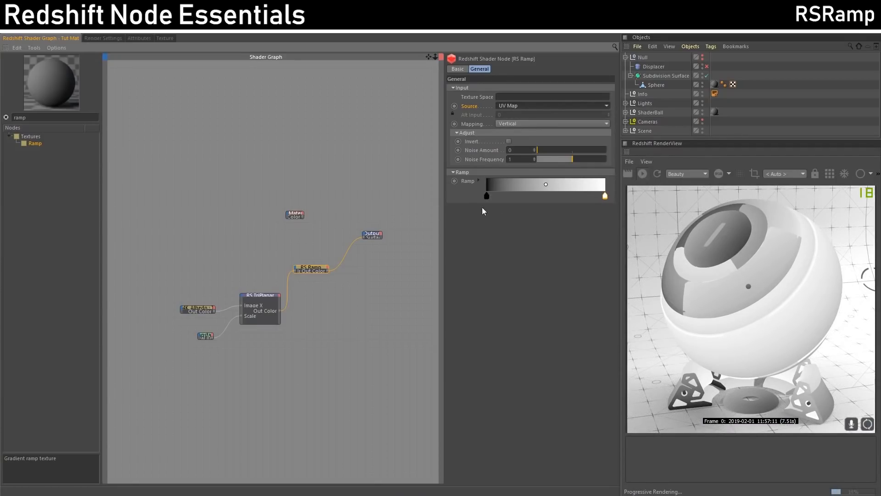
click(515, 110)
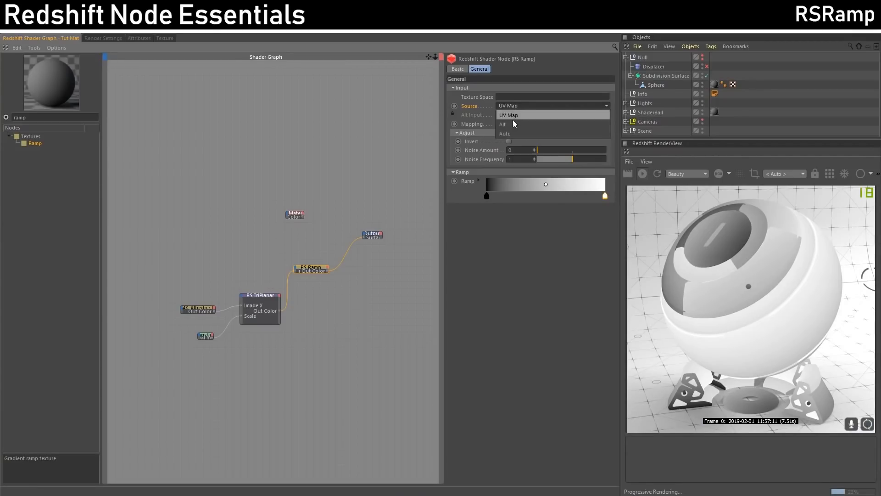
click(512, 131)
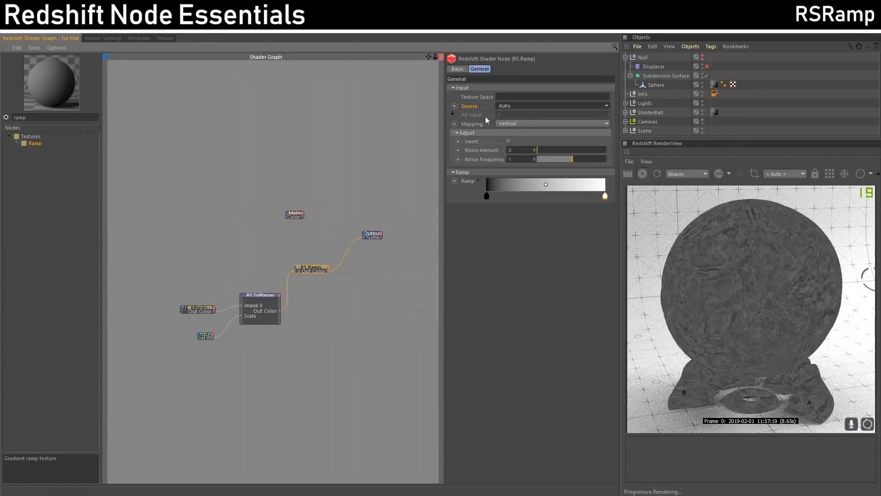
Step: Inspect the RS TriPlanar node, reselect the Ramp node and change its Mapping to Diagonal
drag(271, 295, 270, 293)
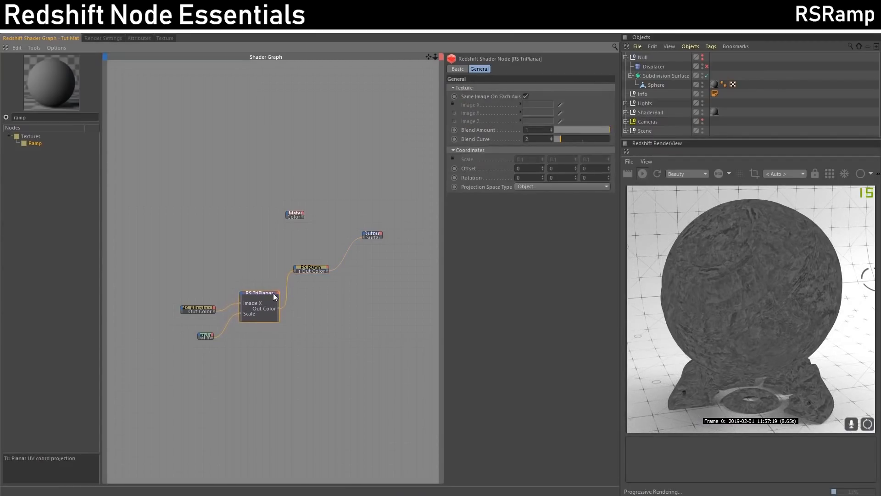
click(313, 267)
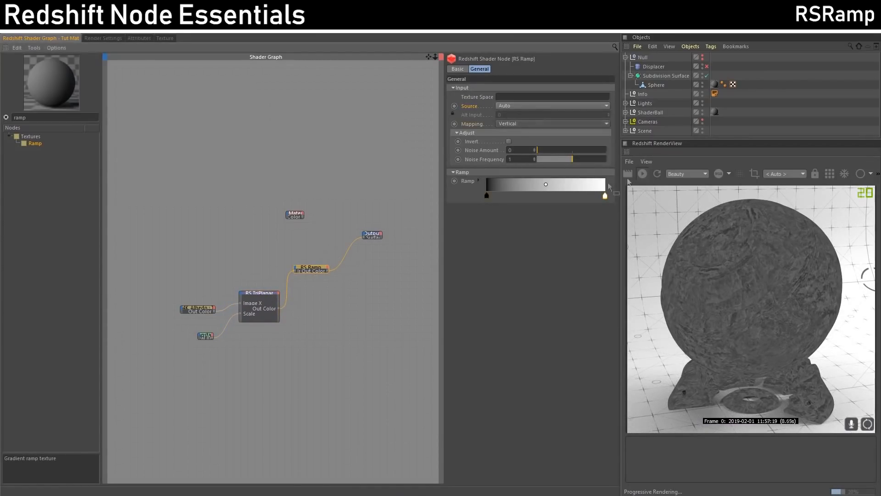
click(506, 125)
click(506, 125)
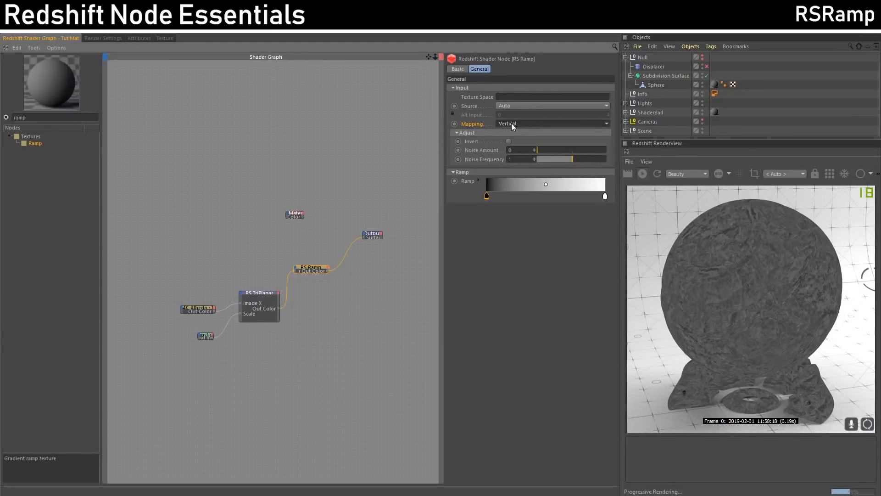
key(Down)
key(Down)
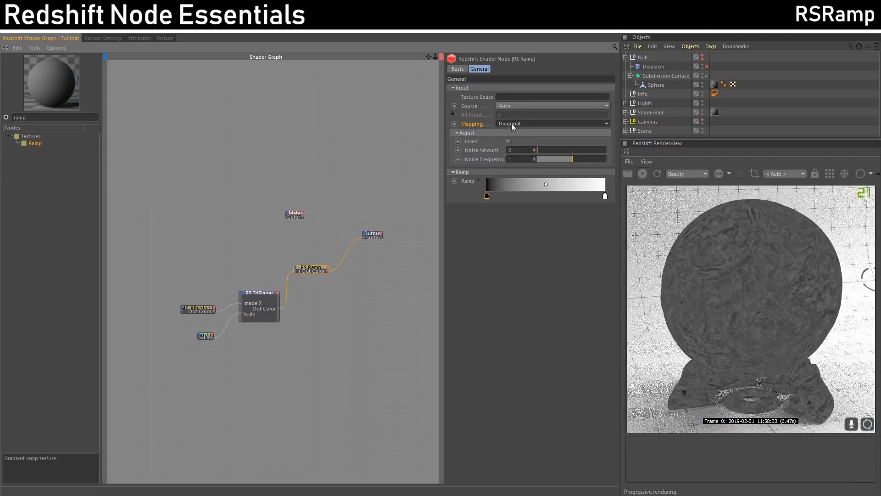